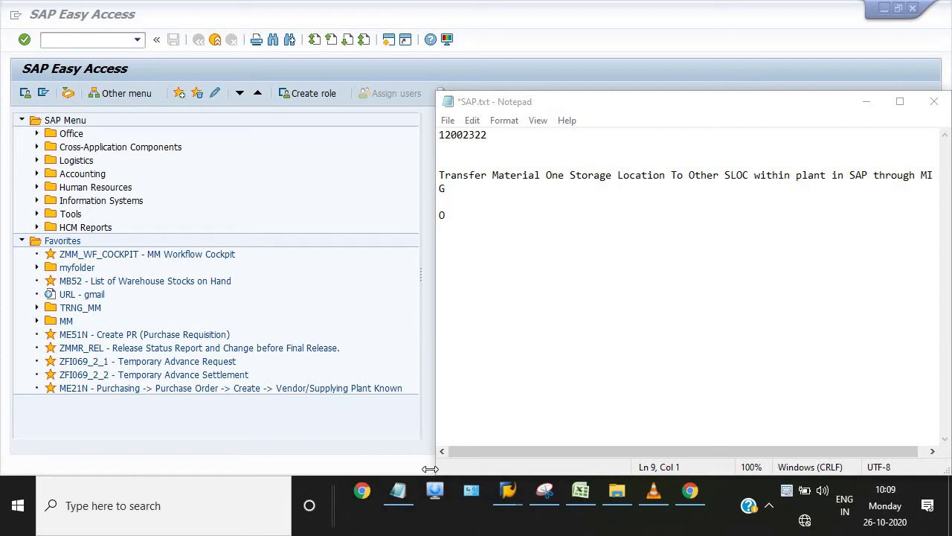
- Delete the stray letter O below the transfer title in the SAP.txt note
{"action": "left_click", "coordinate": [452, 209]}
{"action": "left_click", "coordinate": [451, 213]}
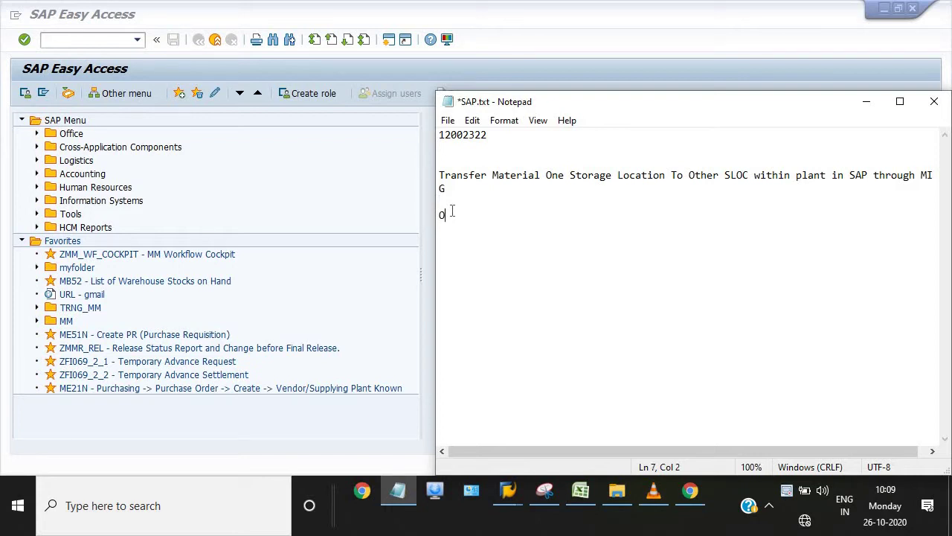
{"action": "key", "text": "BackSpace"}
- Switch to SAP, start transaction MB21 and open the new items screen for movement type 913
{"action": "left_click", "coordinate": [84, 39]}
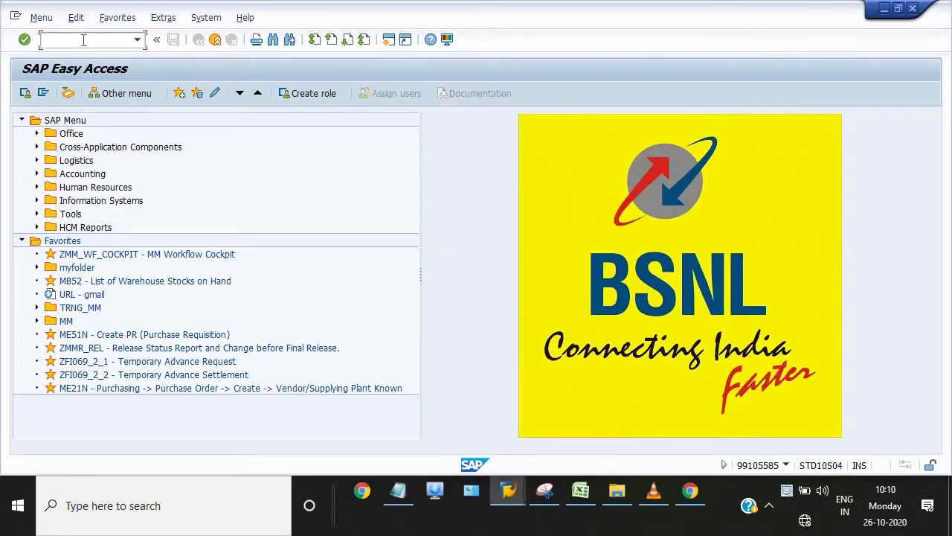
{"action": "type", "text": "mb21"}
{"action": "key", "text": "Return"}
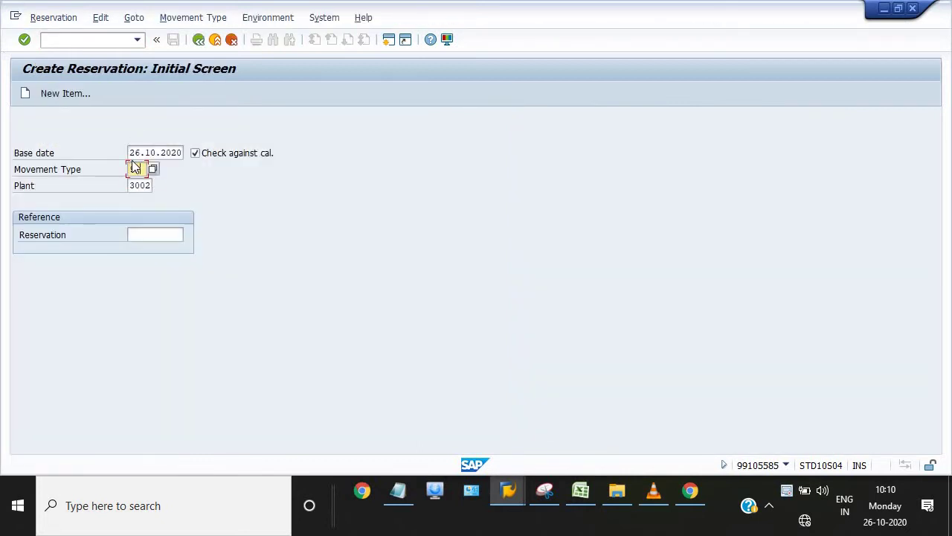
{"action": "type", "text": "913"}
{"action": "key", "text": "Return"}
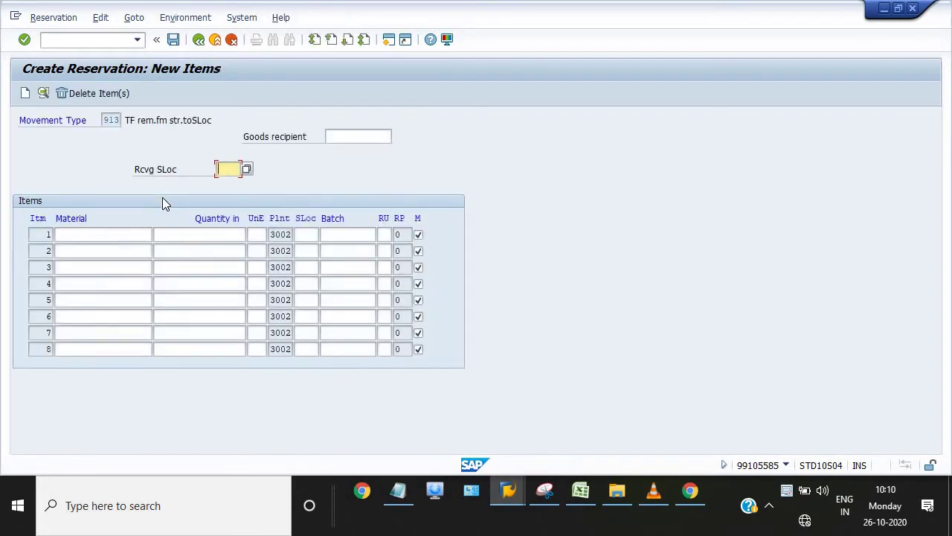
- Enter SDE MM CM TX as the reservation's goods recipient
{"action": "left_click", "coordinate": [370, 139]}
{"action": "type", "text": "SDE"}
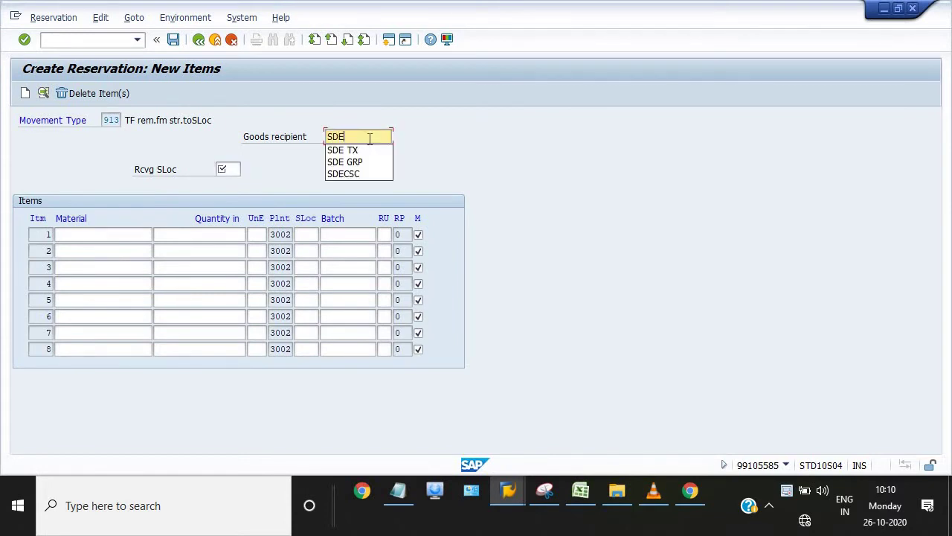
{"action": "type", "text": " MM TX"}
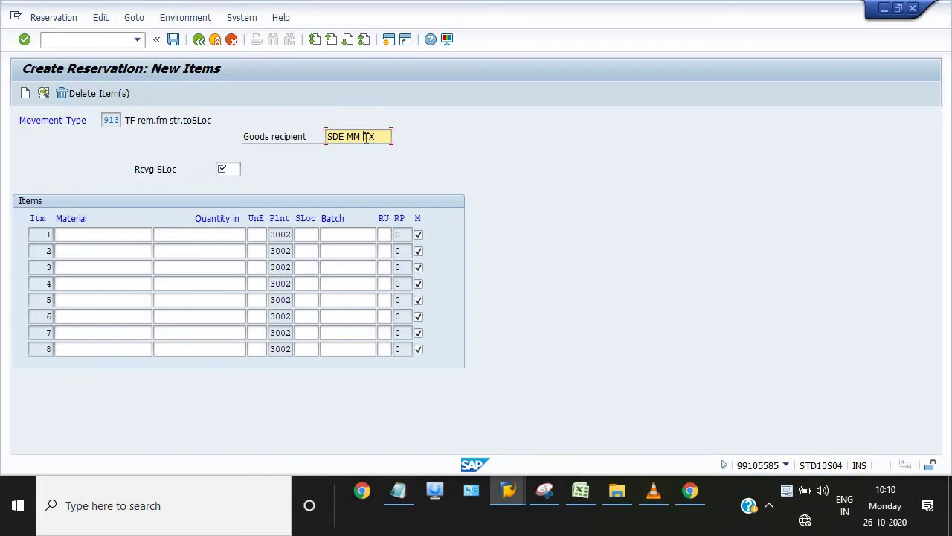
{"action": "left_click", "coordinate": [365, 137]}
{"action": "type", "text": "CM"}
- Look up the storage locations of plant 3002 and choose 2010 (TRU CM&TX) as the receiving storage location
{"action": "left_click", "coordinate": [235, 167]}
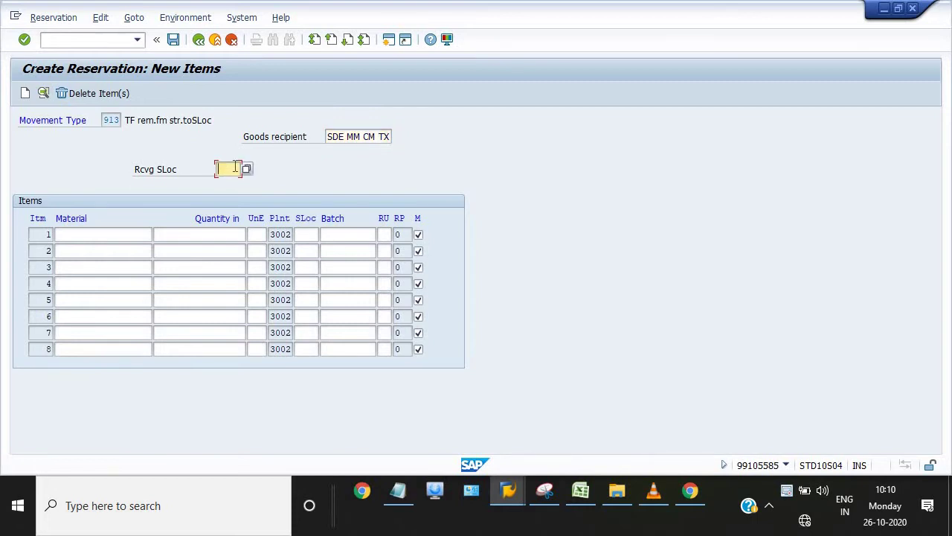
{"action": "left_click", "coordinate": [247, 170]}
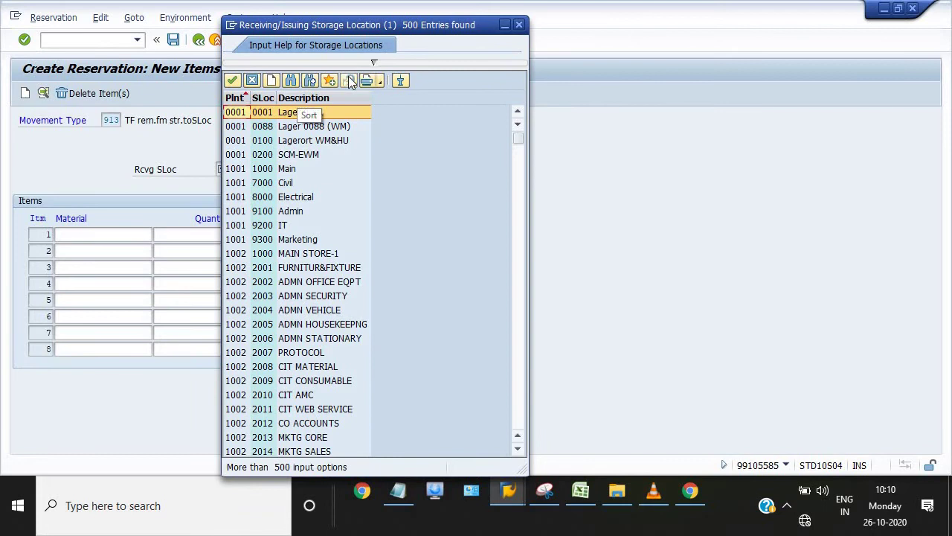
{"action": "left_click", "coordinate": [373, 64]}
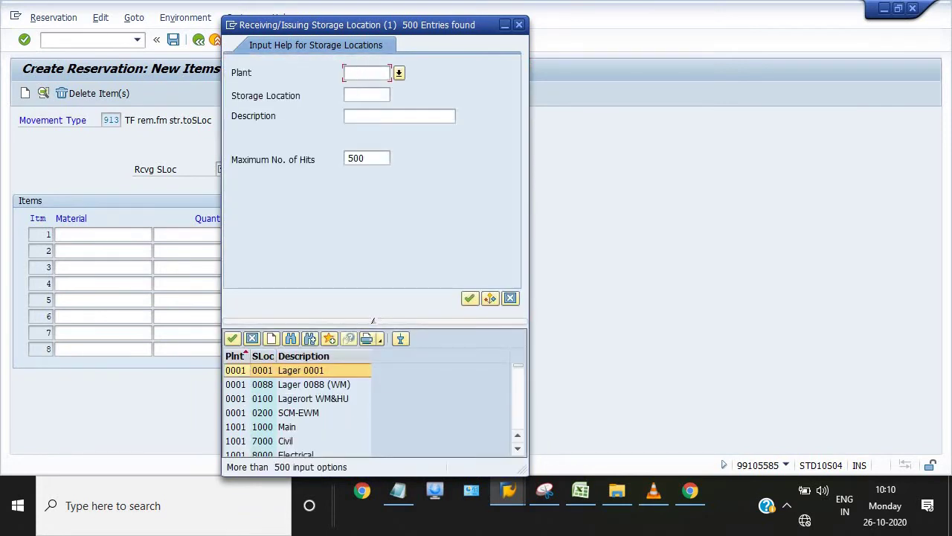
{"action": "type", "text": "1002"}
{"action": "key", "text": "Return"}
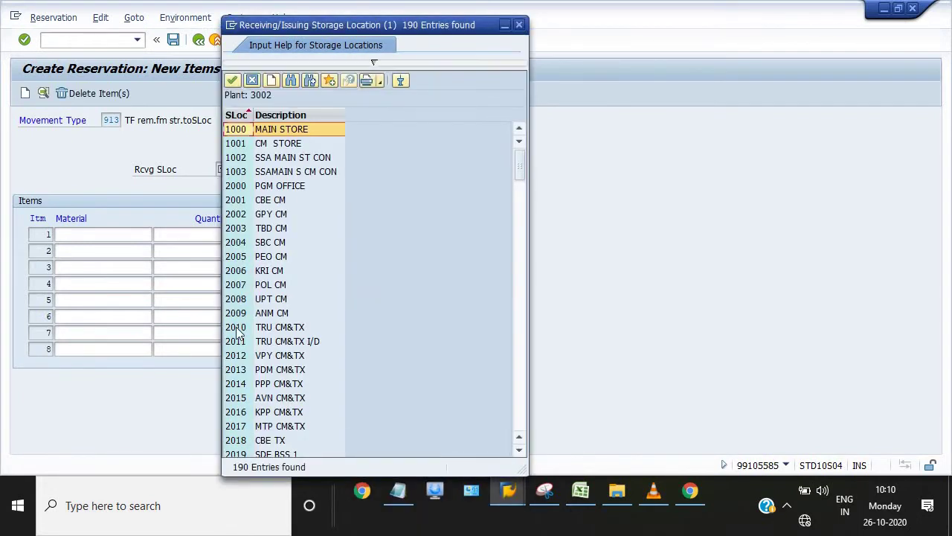
{"action": "double_click", "coordinate": [236, 327]}
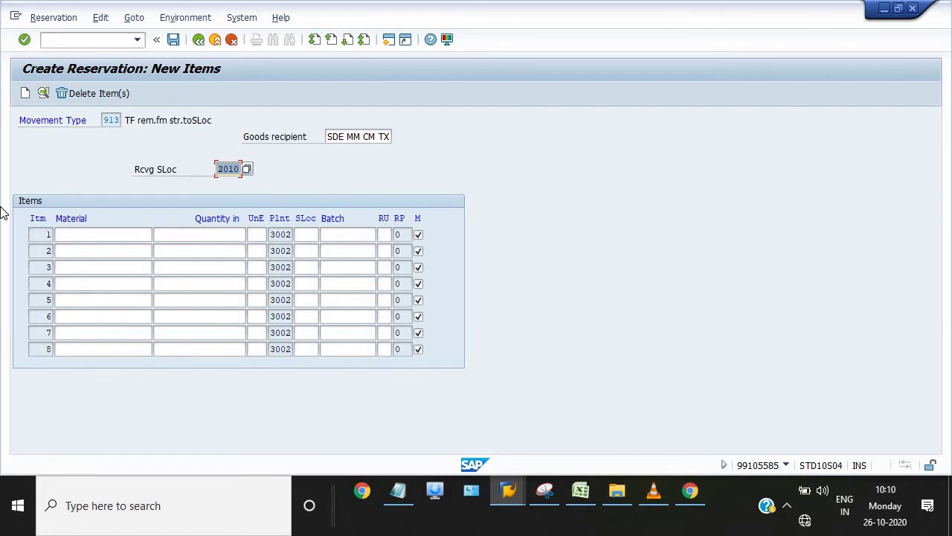
- Copy material number 12002322 from the SAP.txt note in Notepad into the Material field of reservation item 1
{"action": "left_click", "coordinate": [405, 503]}
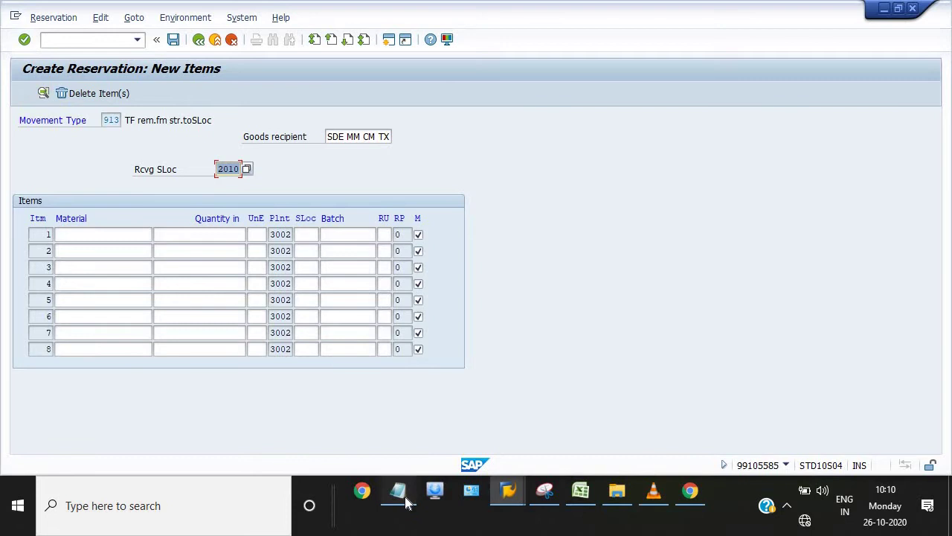
{"action": "left_click", "coordinate": [490, 134]}
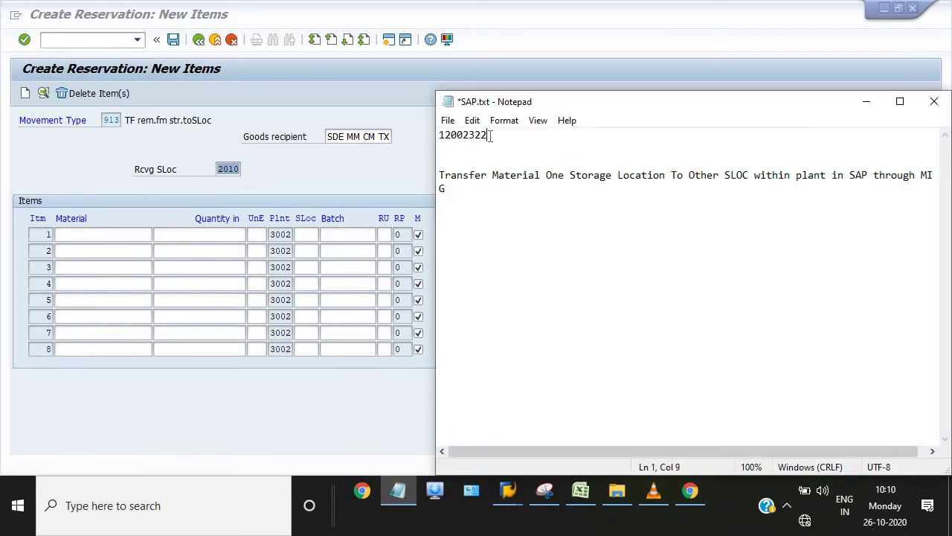
{"action": "left_click_drag", "start_coordinate": [490, 134], "coordinate": [428, 141]}
{"action": "key", "text": "ctrl+c"}
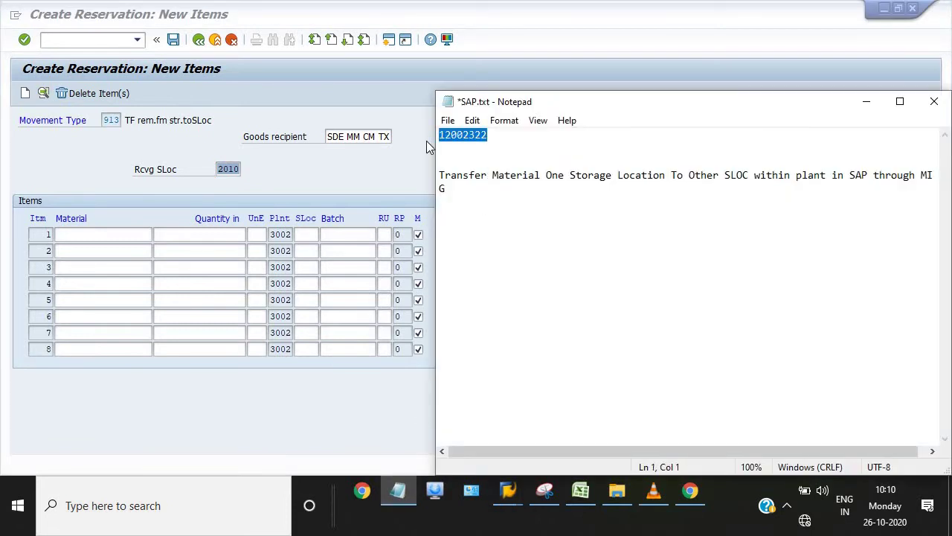
{"action": "left_click", "coordinate": [405, 162]}
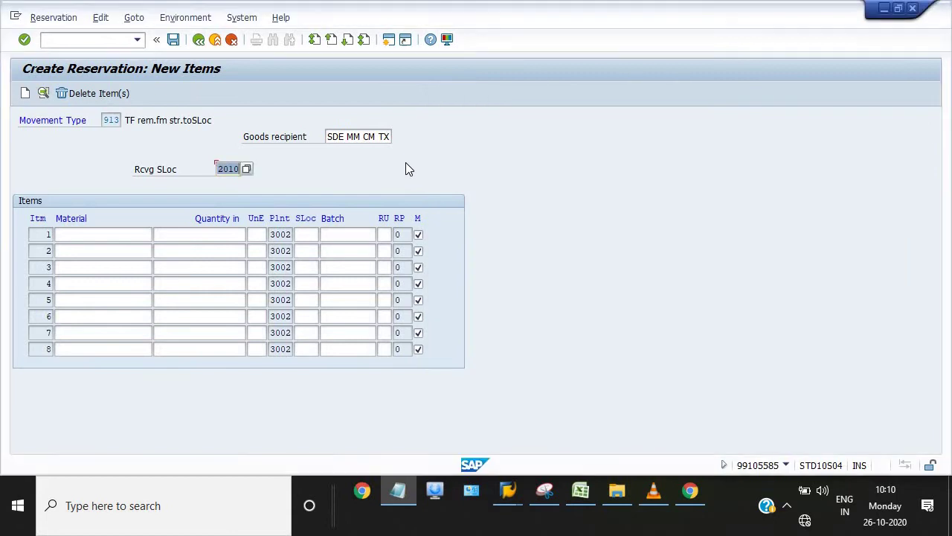
{"action": "left_click", "coordinate": [119, 236]}
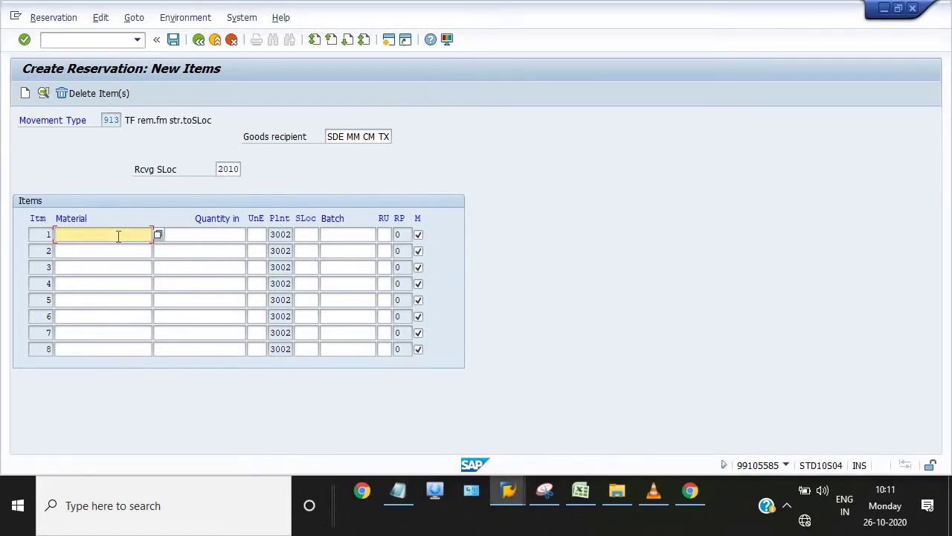
{"action": "key", "text": "ctrl+v"}
- Set item 1's quantity to 4, its unit to NOS and its storage location to 1000
{"action": "left_click", "coordinate": [192, 234]}
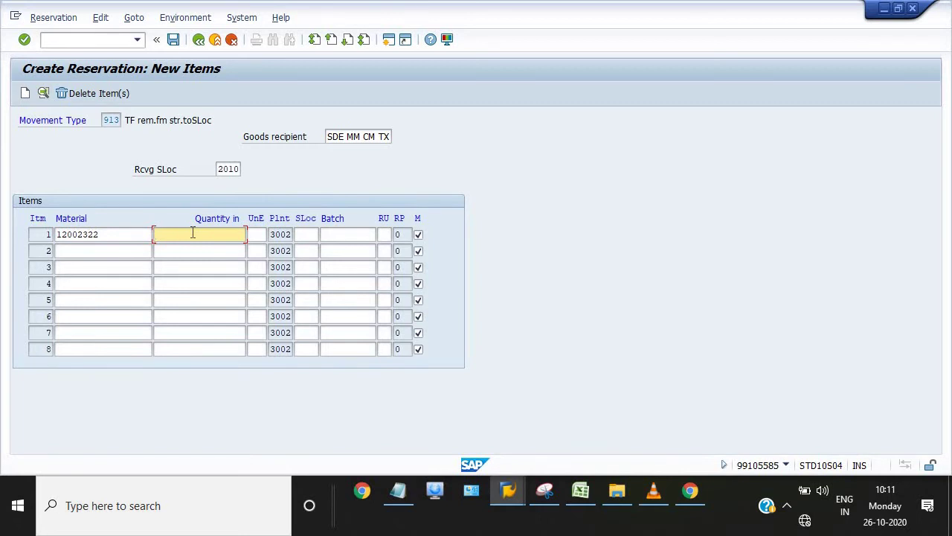
{"action": "type", "text": "4"}
{"action": "left_click", "coordinate": [257, 234]}
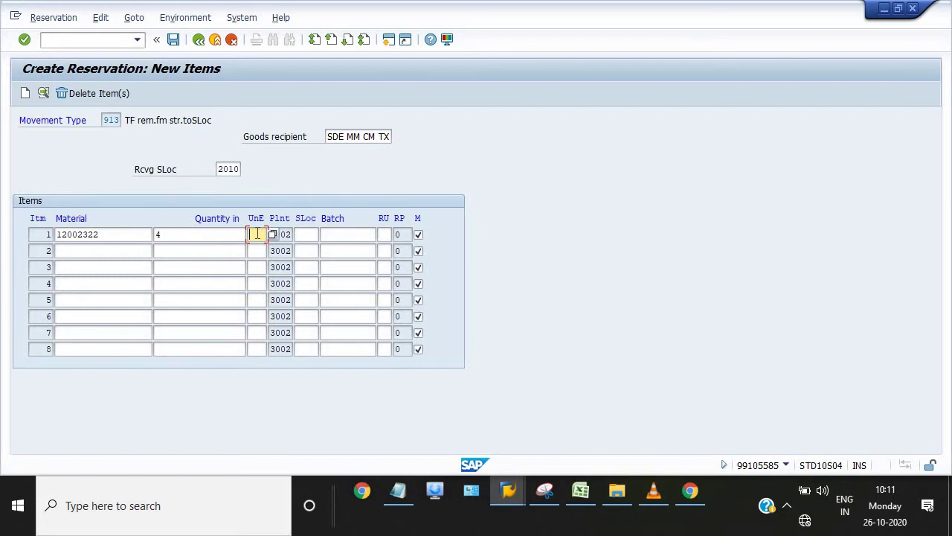
{"action": "type", "text": "NOS"}
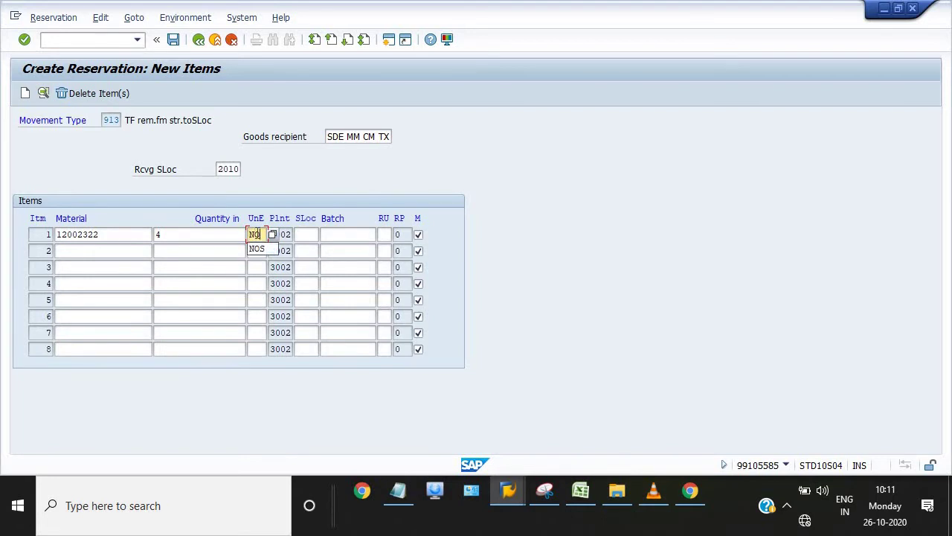
{"action": "left_click", "coordinate": [304, 235]}
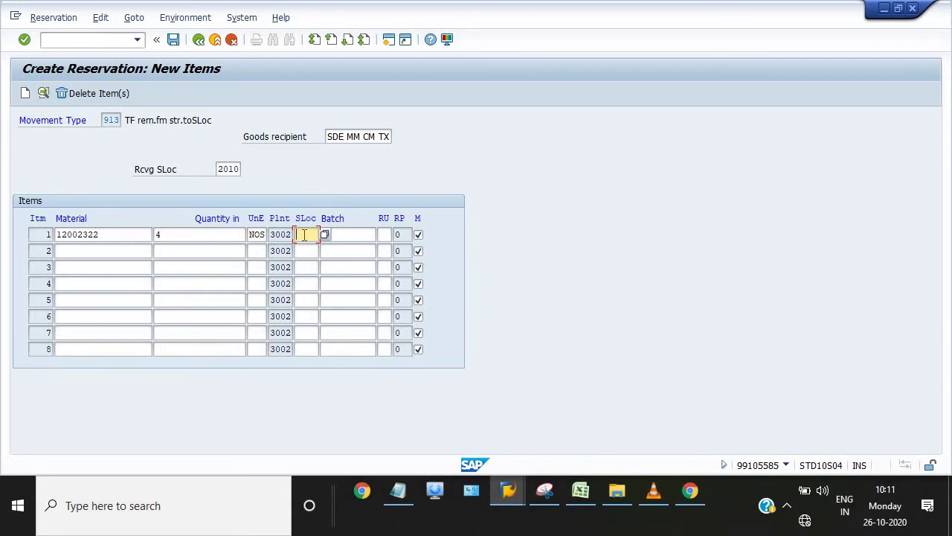
{"action": "type", "text": "1000"}
- Save the reservation and copy its document number from the detailed posting message
{"action": "left_click", "coordinate": [174, 39]}
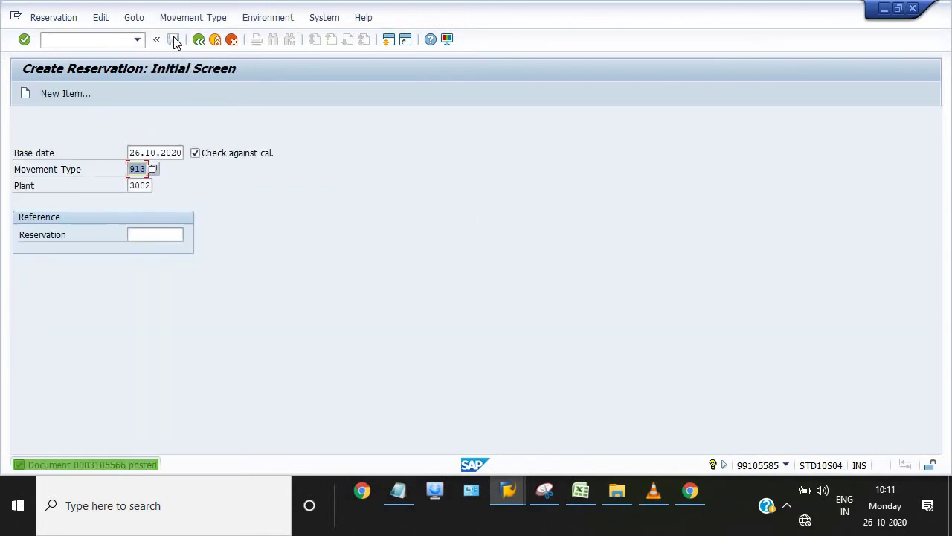
{"action": "left_click", "coordinate": [104, 466]}
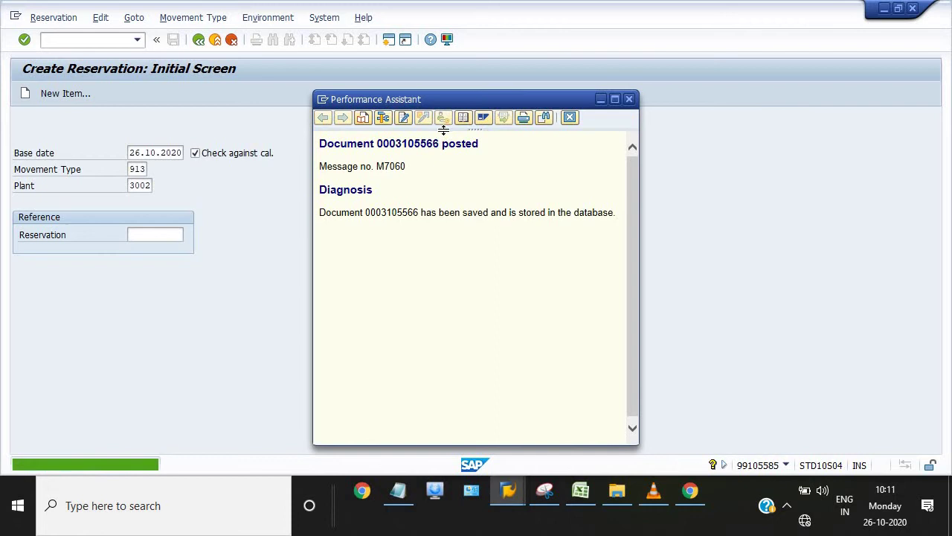
{"action": "left_click_drag", "start_coordinate": [439, 142], "coordinate": [378, 145]}
{"action": "key", "text": "ctrl+c"}
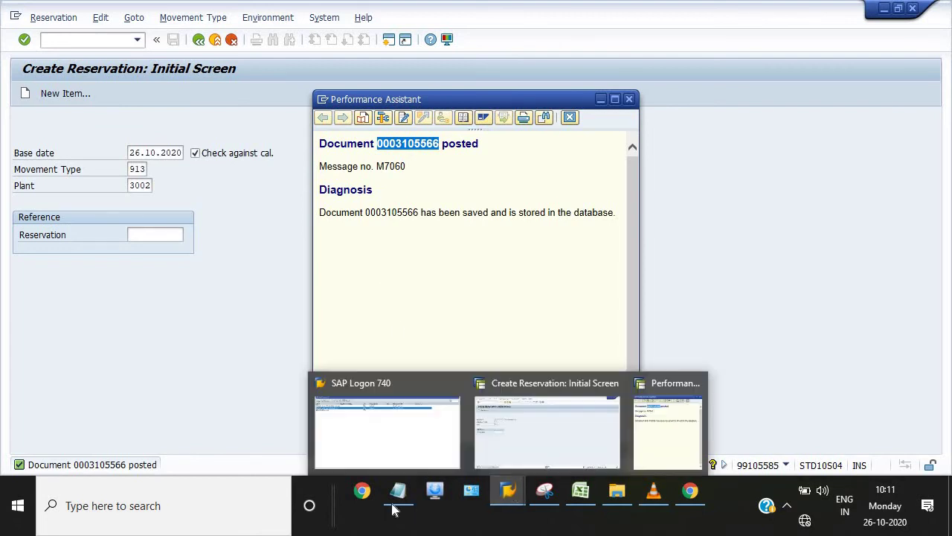
- In the Notepad note, add the lines "CRAETE RESERVATION -MB21" and "RESERV NO--" with the copied reservation number, and select that number
{"action": "mouse_move", "coordinate": [398, 490]}
{"action": "left_click", "coordinate": [421, 438]}
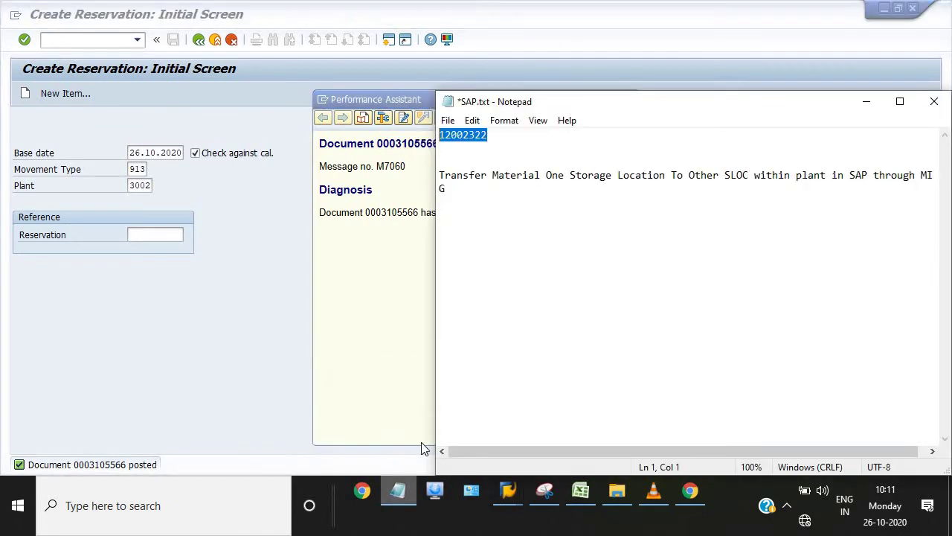
{"action": "left_click", "coordinate": [472, 205]}
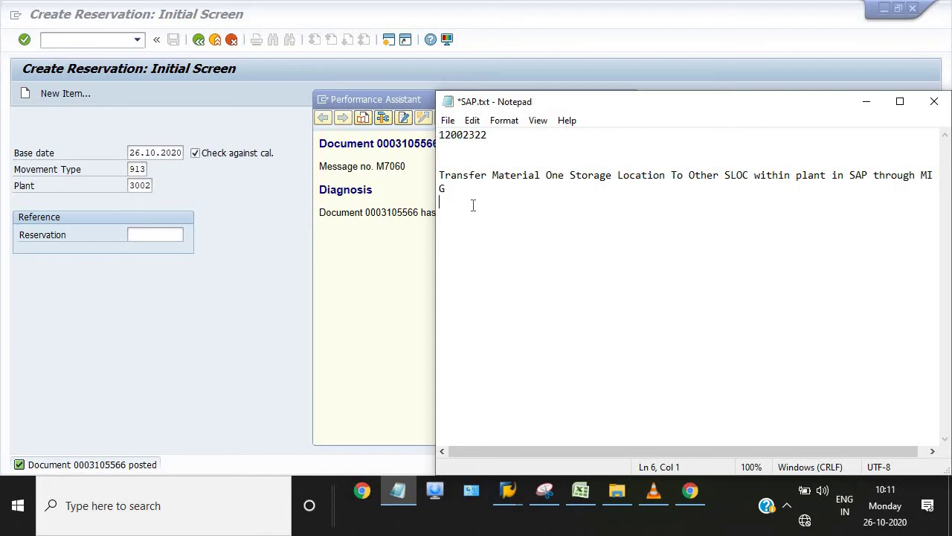
{"action": "type", "text": "CRAETE RESERVATION -MB"}
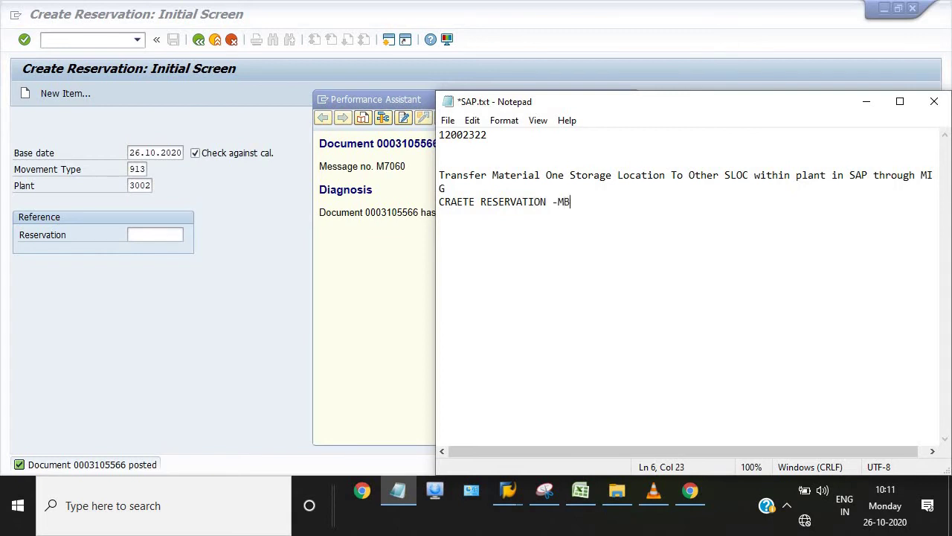
{"action": "type", "text": "21"}
{"action": "key", "text": "Return"}
{"action": "type", "text": "RESERV NO--"}
{"action": "key", "text": "ctrl+v"}
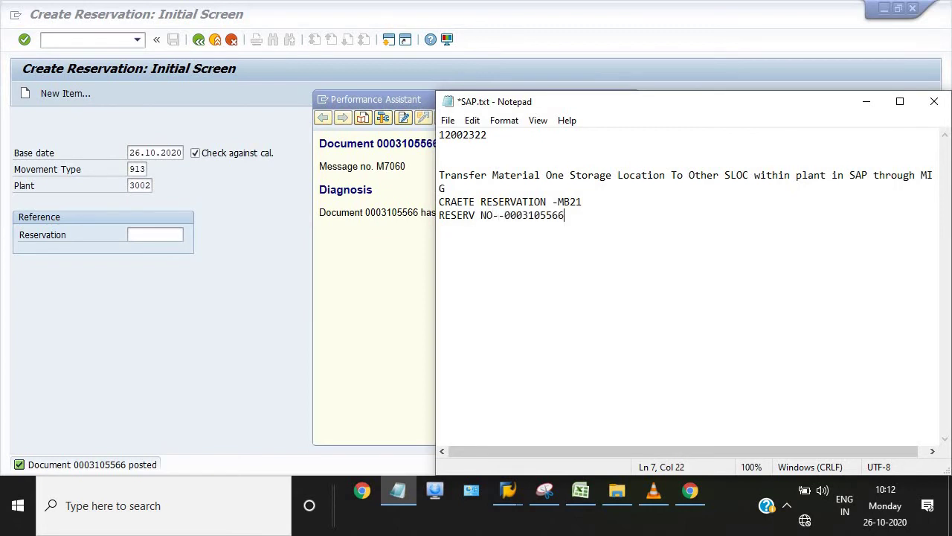
{"action": "key", "text": "Return"}
{"action": "left_click_drag", "start_coordinate": [565, 215], "coordinate": [504, 218]}
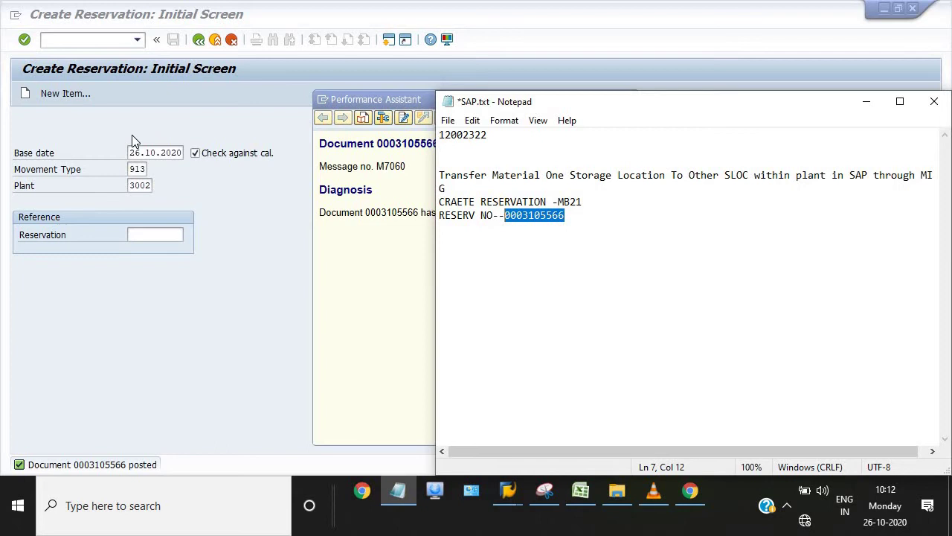
- Return to SAP, dismiss the posting message details and start transaction MIGO with /NMIGO
{"action": "left_click", "coordinate": [866, 101]}
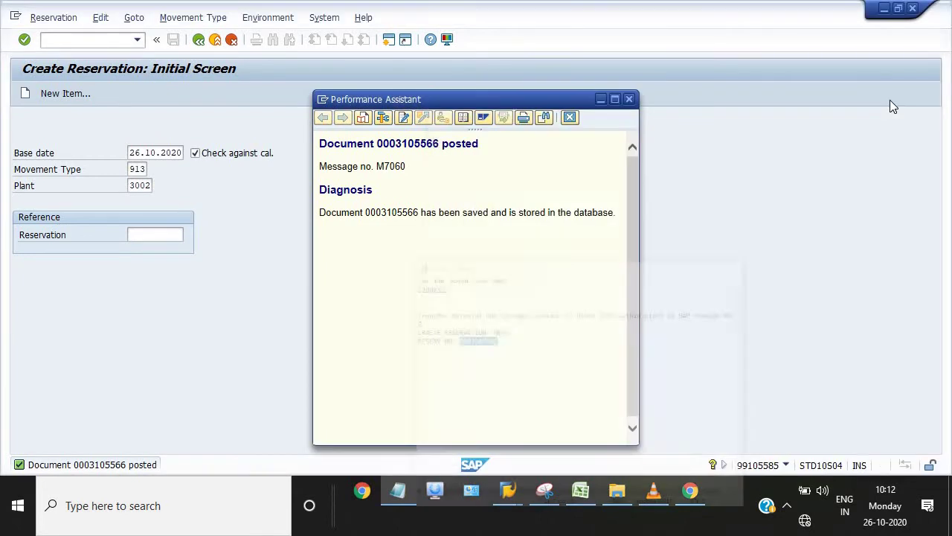
{"action": "left_click", "coordinate": [630, 99]}
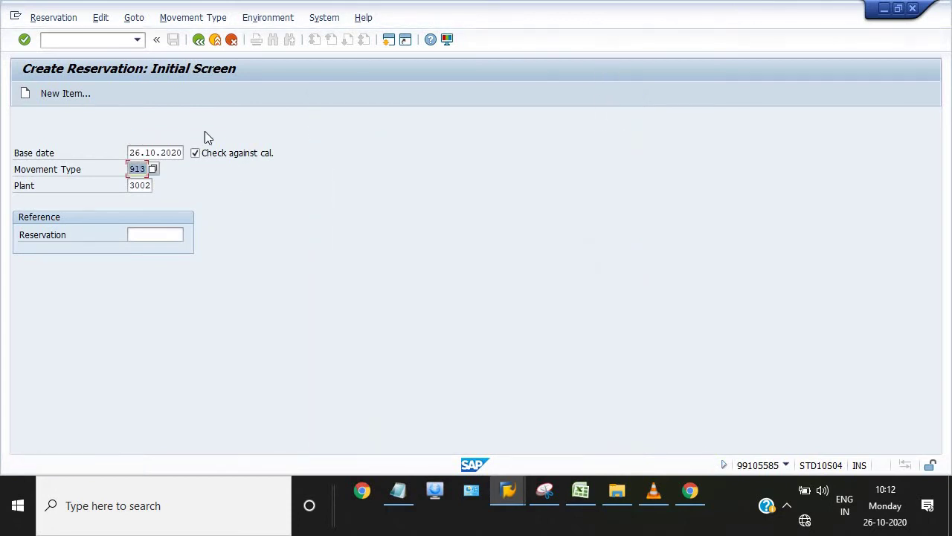
{"action": "left_click", "coordinate": [75, 41]}
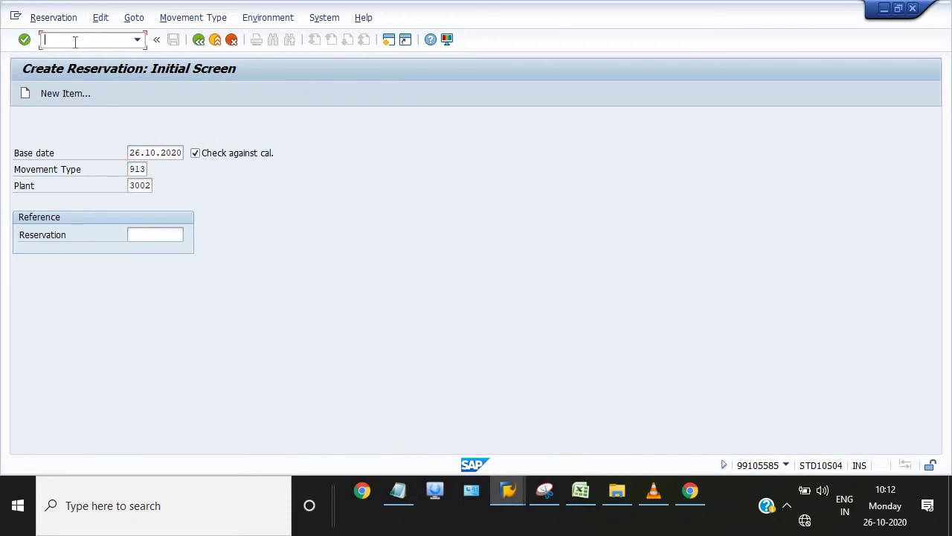
{"action": "type", "text": "/NMIGO"}
{"action": "key", "text": "Return"}
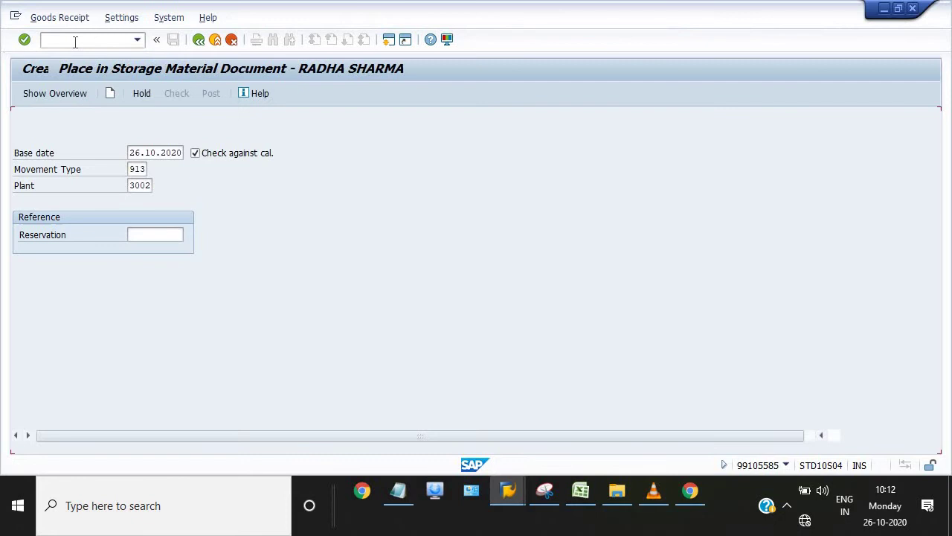
- Set MIGO to Transfer Posting against a Reservation and load the copied reservation number
{"action": "left_click", "coordinate": [67, 121]}
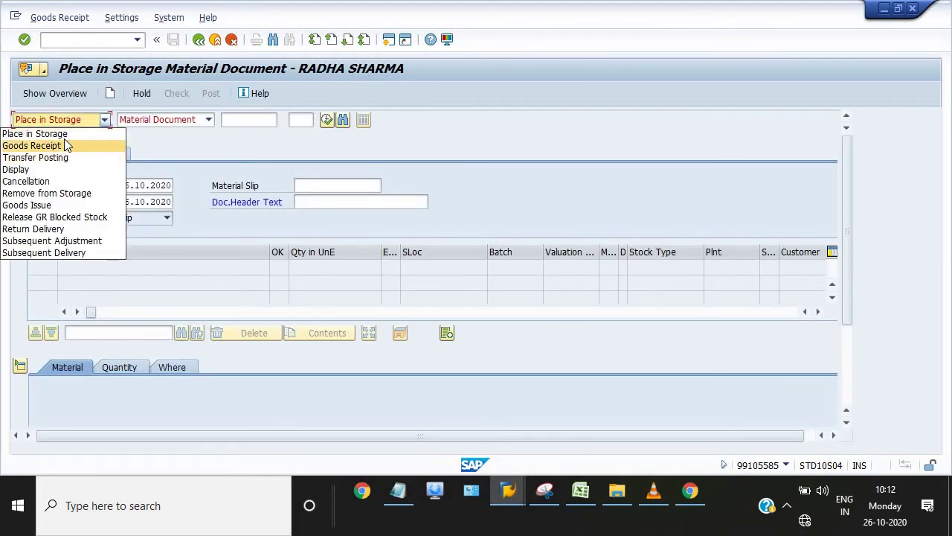
{"action": "left_click", "coordinate": [66, 158]}
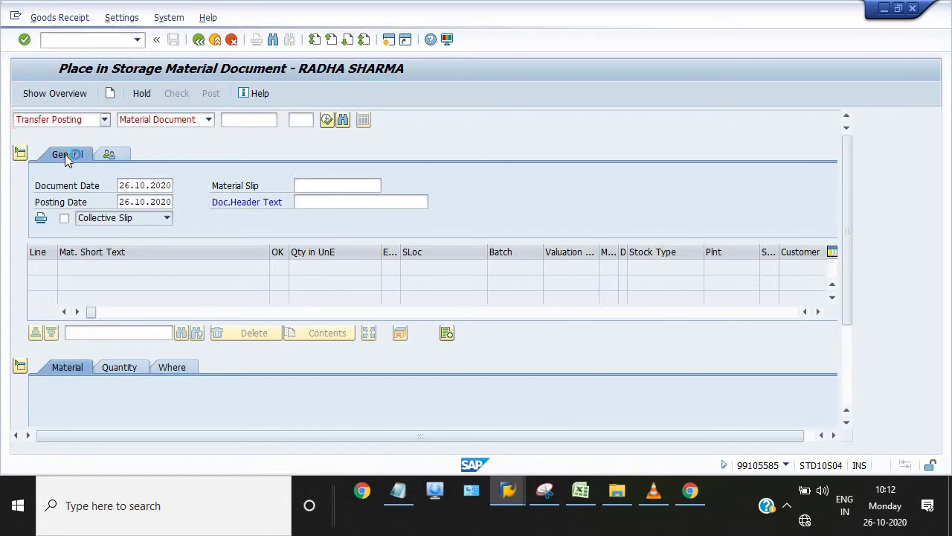
{"action": "left_click", "coordinate": [235, 123]}
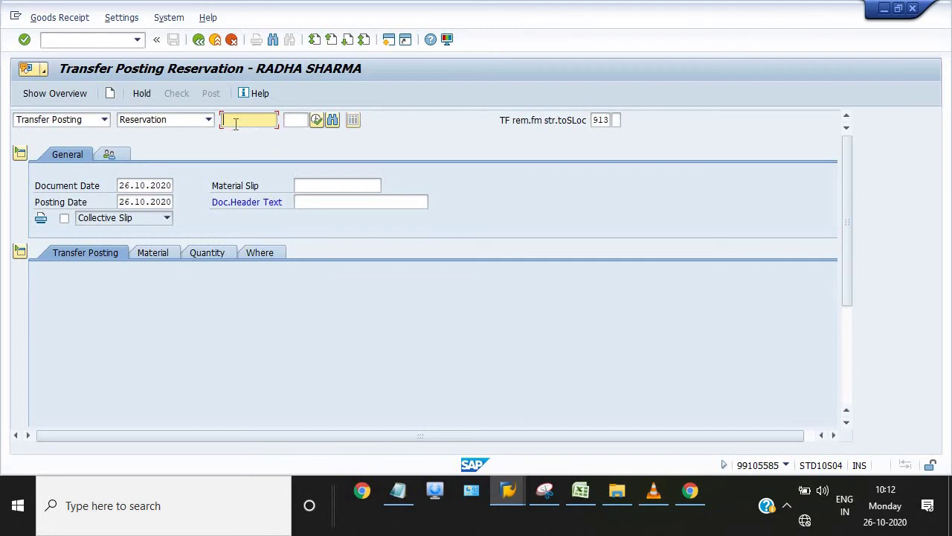
{"action": "key", "text": "ctrl+v"}
{"action": "key", "text": "Return"}
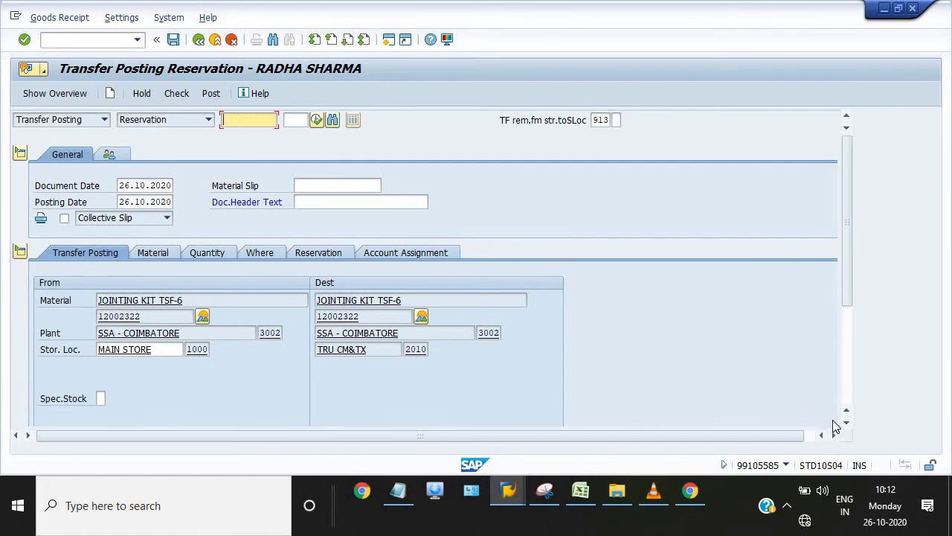
- Mark item 1 as OK and review its material and quantity details
{"action": "scroll", "coordinate": [846, 422], "scroll_direction": "down", "scroll_amount": 5}
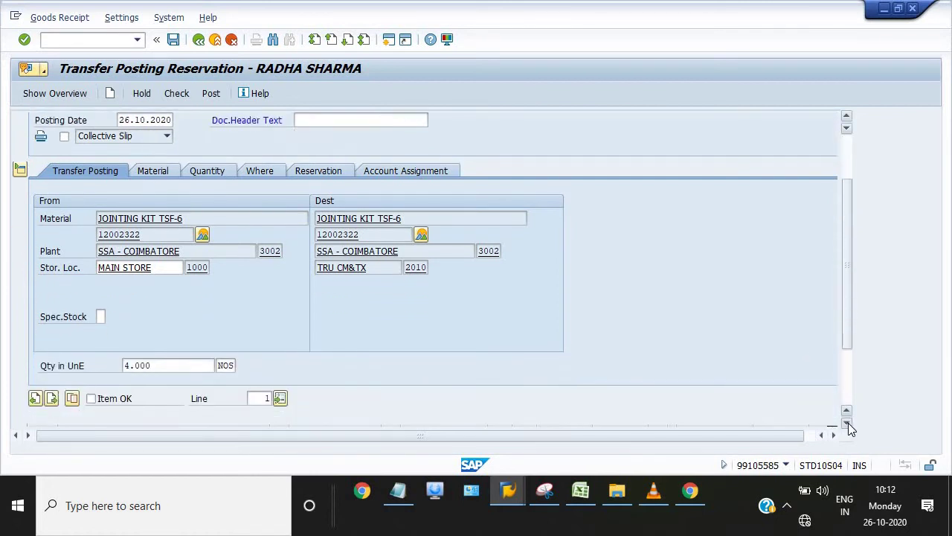
{"action": "left_click", "coordinate": [90, 399]}
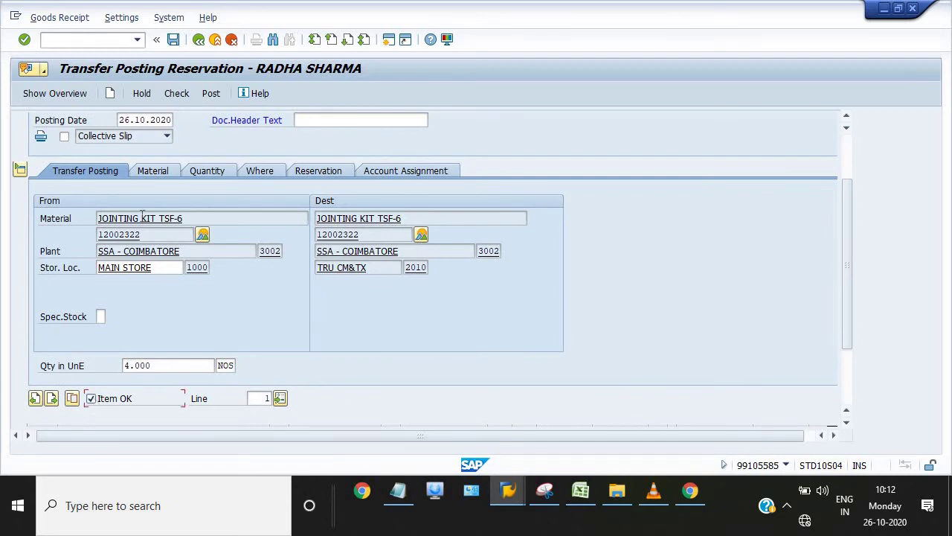
{"action": "left_click", "coordinate": [150, 175]}
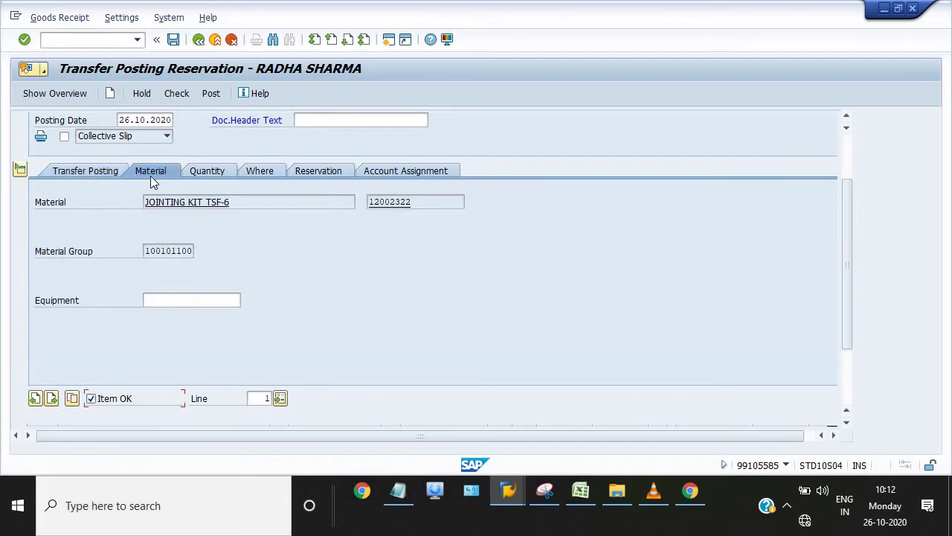
{"action": "left_click", "coordinate": [206, 171]}
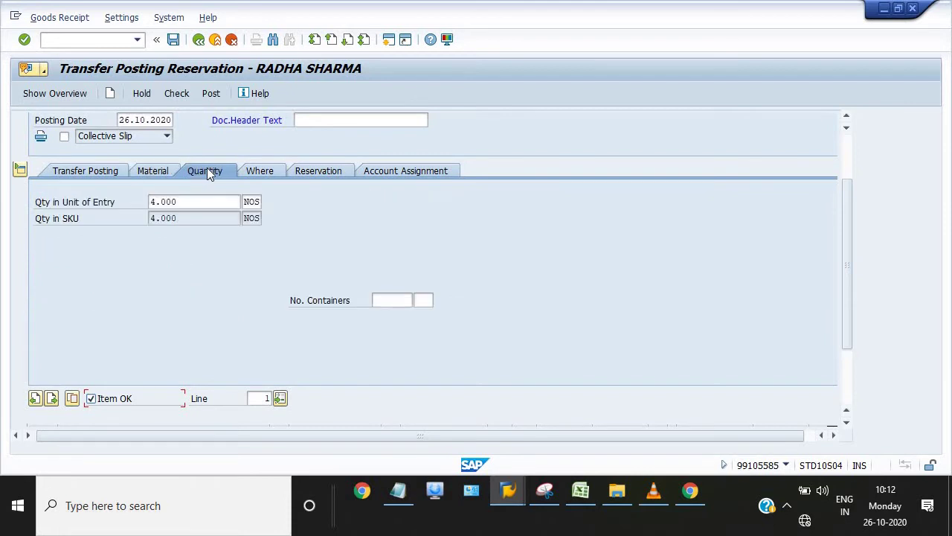
- In the item's Where details, set the unloading point to "OFFICE OF SDE MM MAINSTOR"
{"action": "left_click", "coordinate": [257, 173]}
{"action": "left_click", "coordinate": [193, 285]}
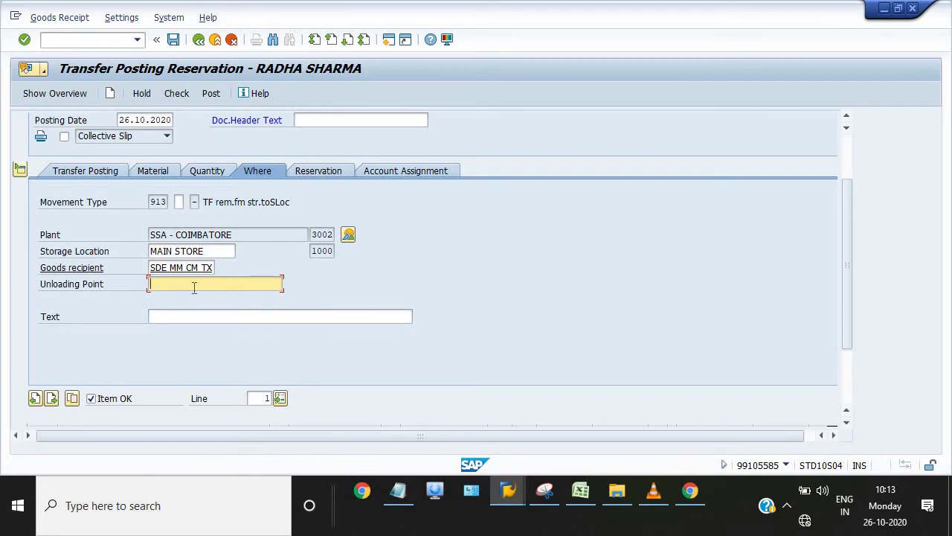
{"action": "type", "text": "O"}
{"action": "type", "text": "FFICE O"}
{"action": "type", "text": "F S"}
{"action": "type", "text": "DE"}
{"action": "type", "text": "SDE MM MAINSTOR"}
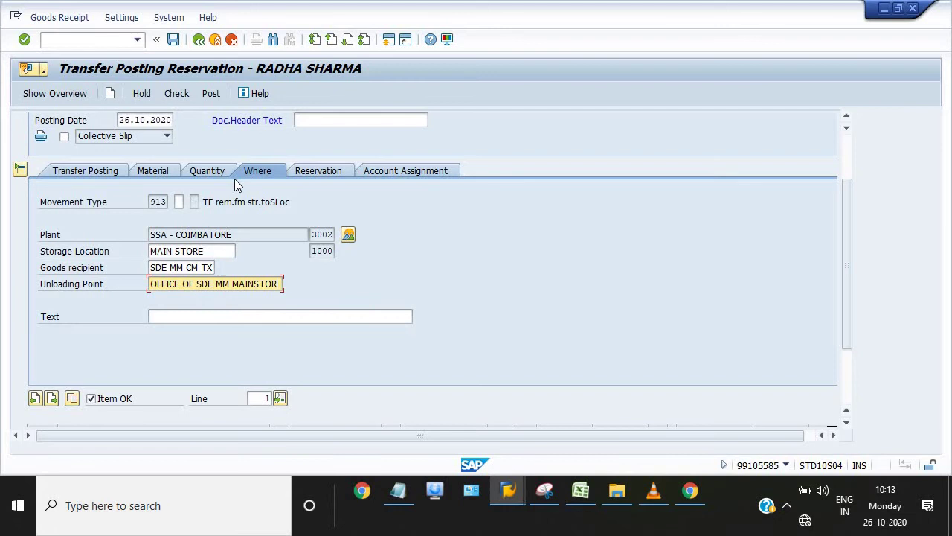
- Review the item's reservation and account assignment details, enable collective slip printing and check the document
{"action": "left_click", "coordinate": [297, 177]}
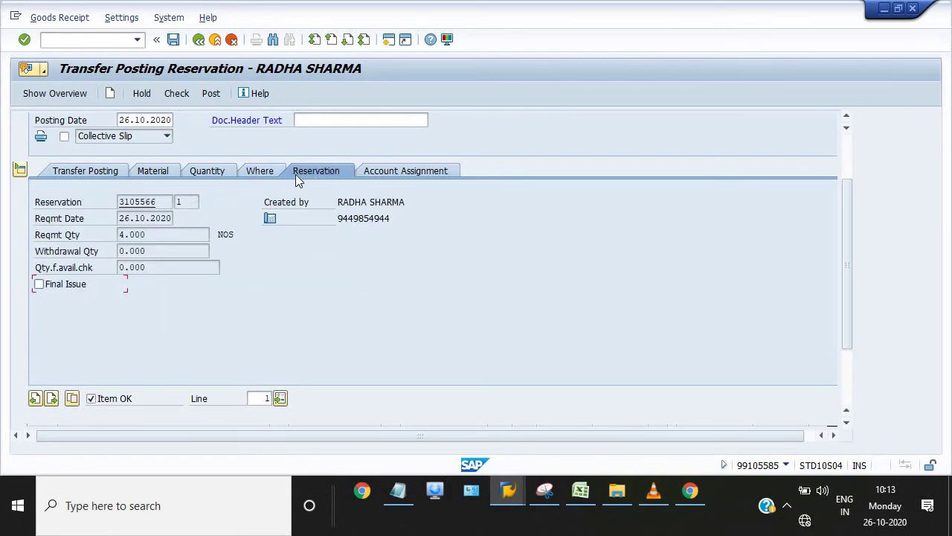
{"action": "left_click", "coordinate": [392, 173]}
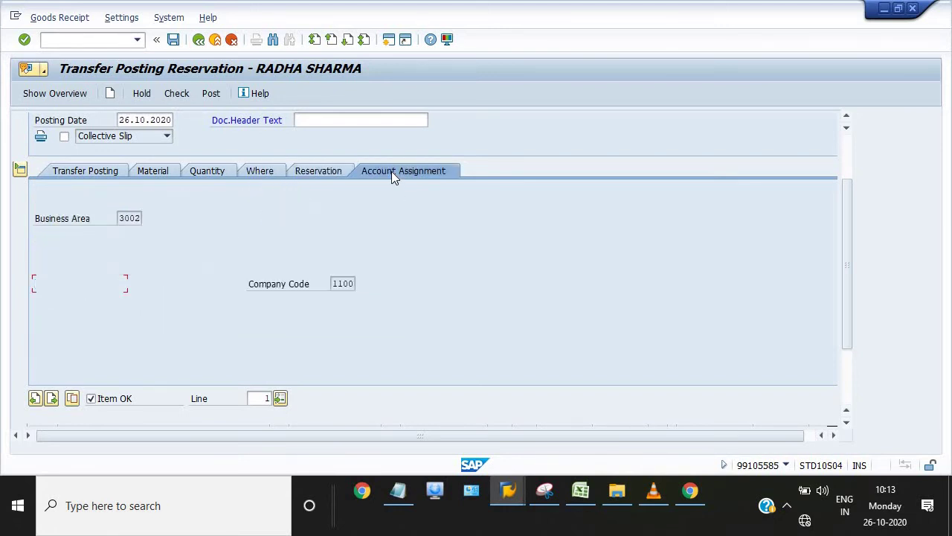
{"action": "left_click", "coordinate": [326, 171]}
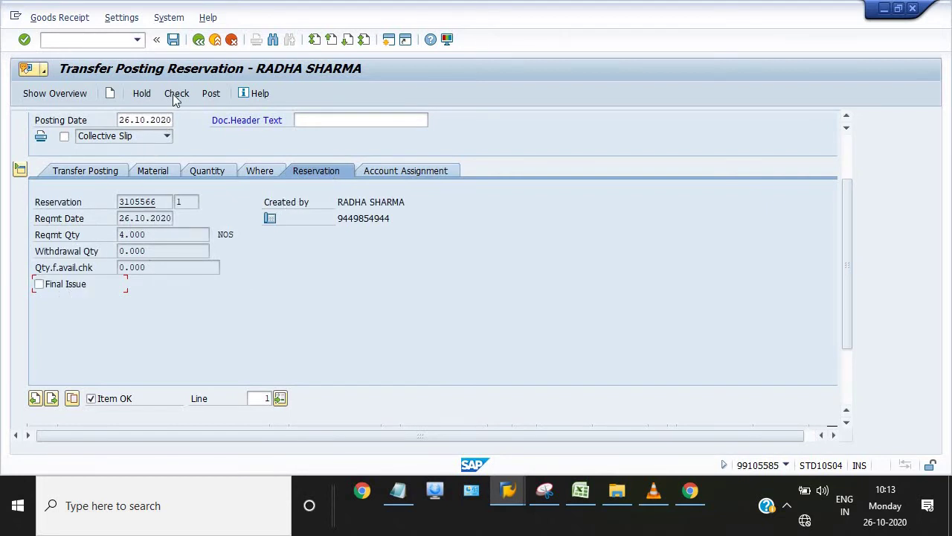
{"action": "left_click", "coordinate": [64, 137]}
{"action": "left_click", "coordinate": [176, 94]}
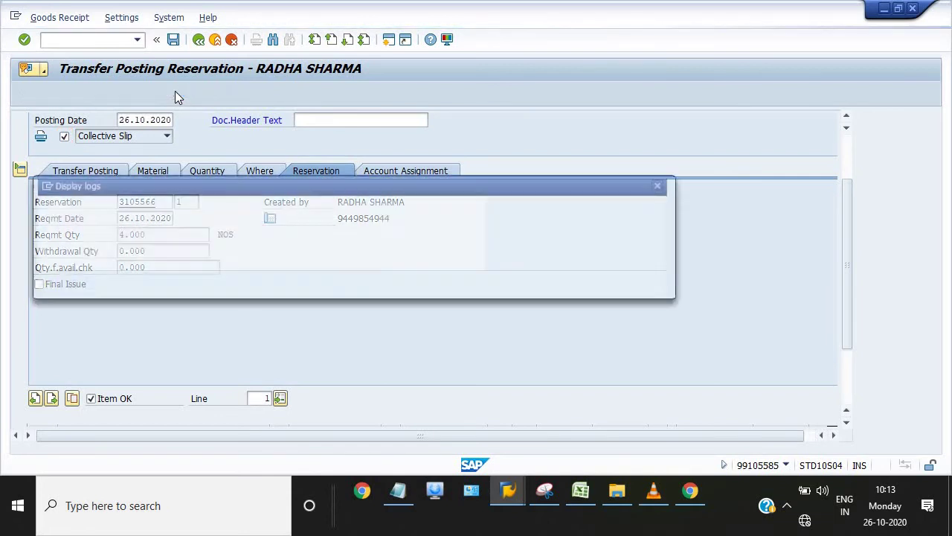
{"action": "left_click", "coordinate": [665, 186]}
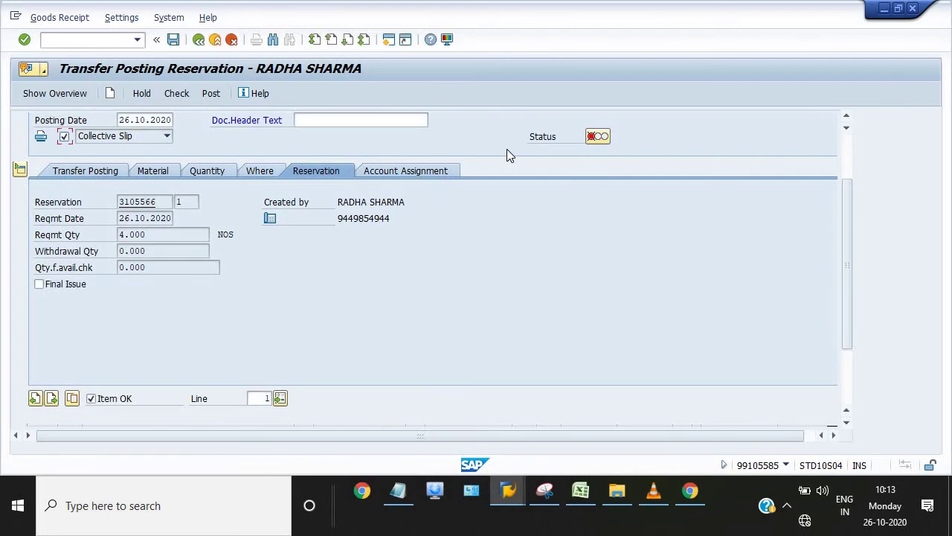
- Set the document header text to "MAIN STORE TO CM TX", check the transfer document again and post it
{"action": "left_click", "coordinate": [367, 122]}
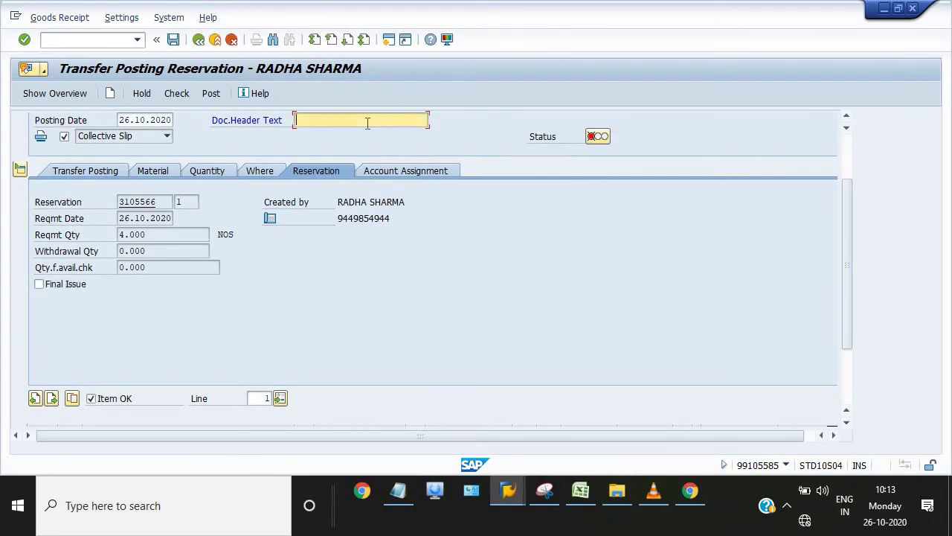
{"action": "type", "text": "MAI"}
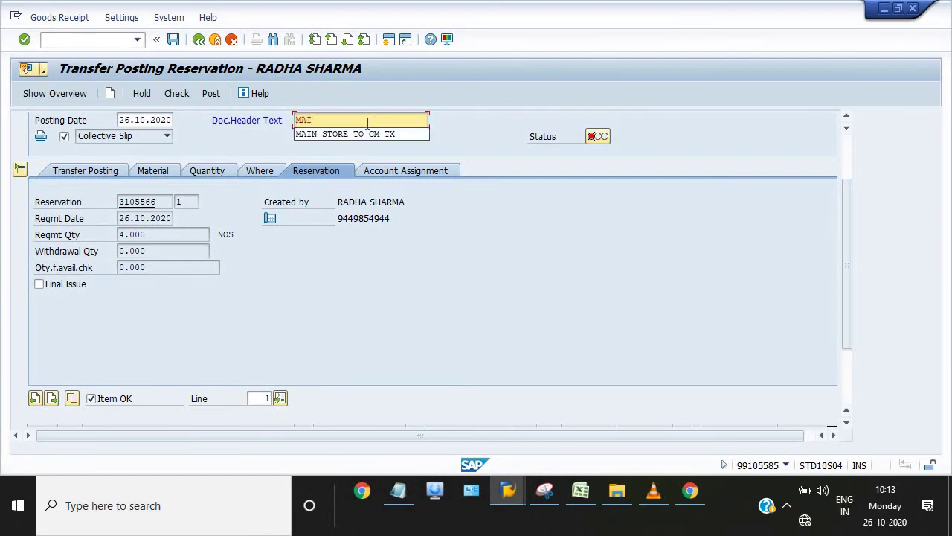
{"action": "type", "text": "N STORE T"}
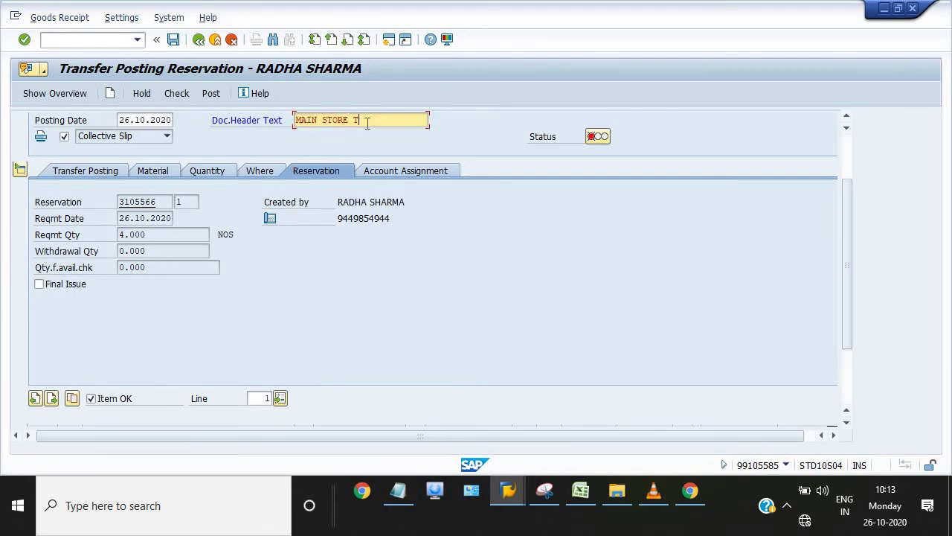
{"action": "type", "text": "O CM TX"}
{"action": "left_click", "coordinate": [182, 95]}
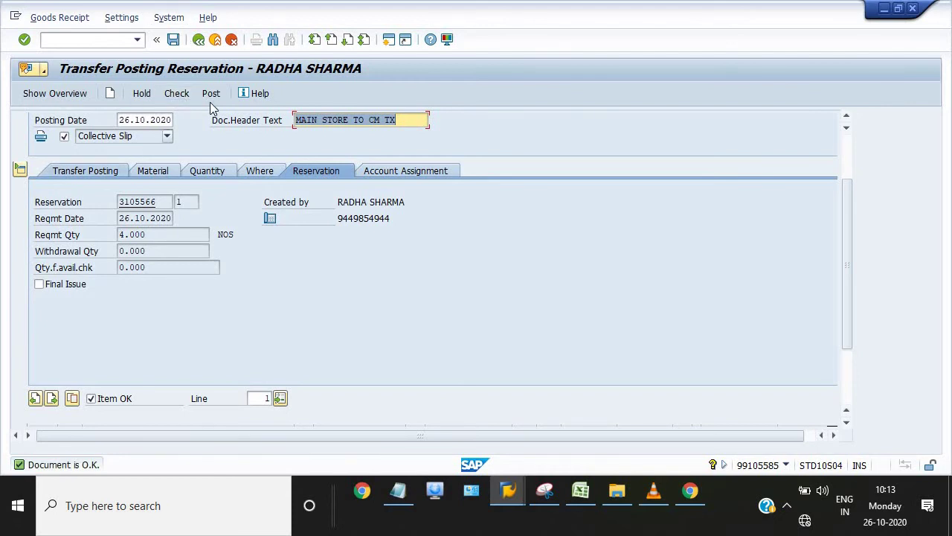
{"action": "left_click", "coordinate": [216, 98]}
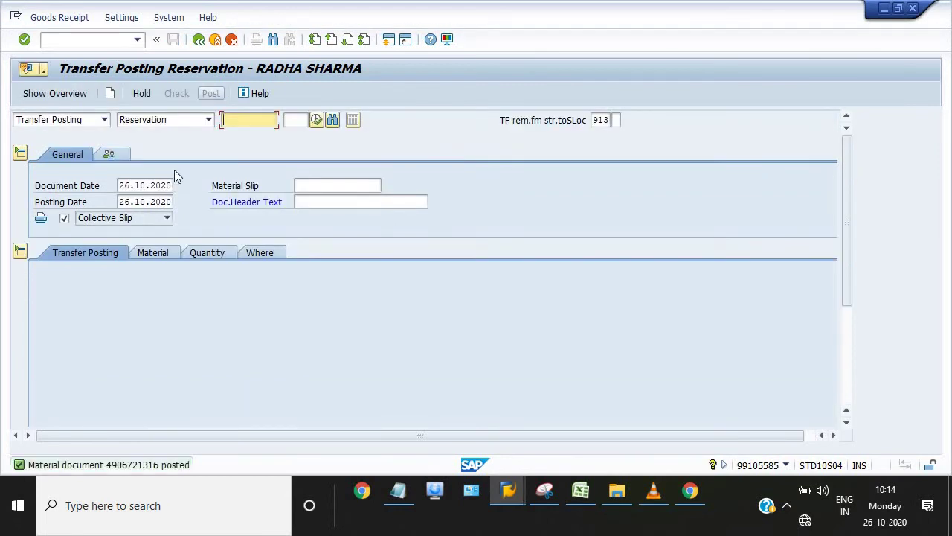
- Copy the material document number from the detailed posting message
{"action": "double_click", "coordinate": [120, 466]}
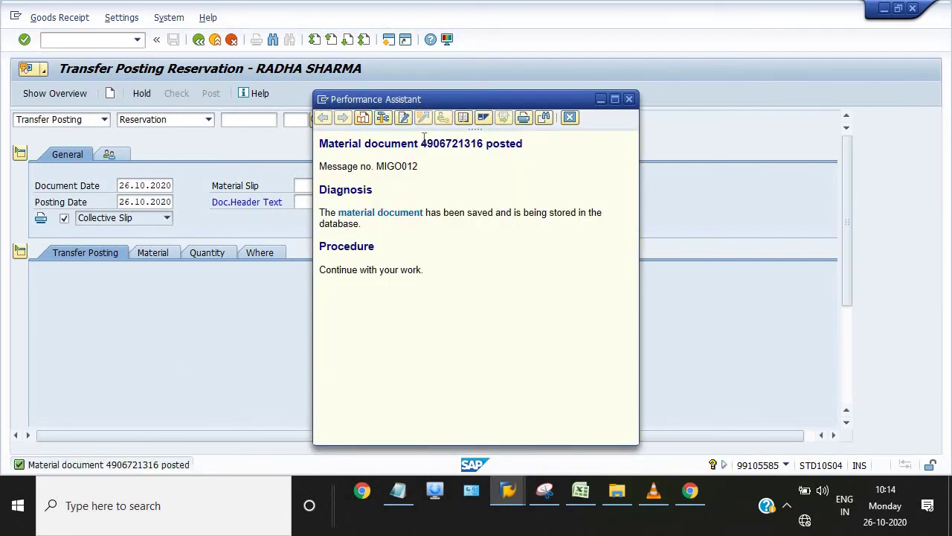
{"action": "left_click_drag", "start_coordinate": [423, 138], "coordinate": [482, 149]}
{"action": "key", "text": "ctrl+c"}
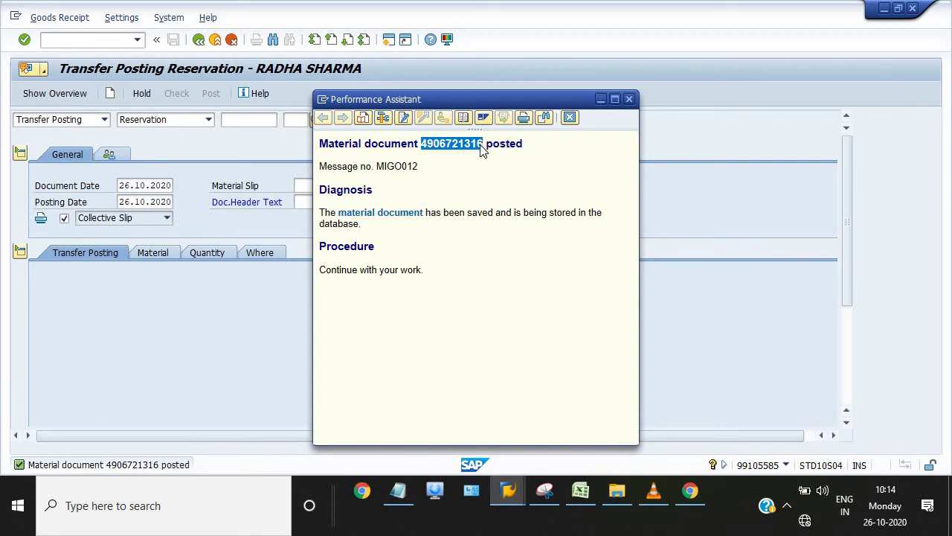
- In the Notepad note, add the line "II-MIGO-TRANSFER POSTING AGAINST RESERVATION" below the reservation number
{"action": "left_click", "coordinate": [400, 492]}
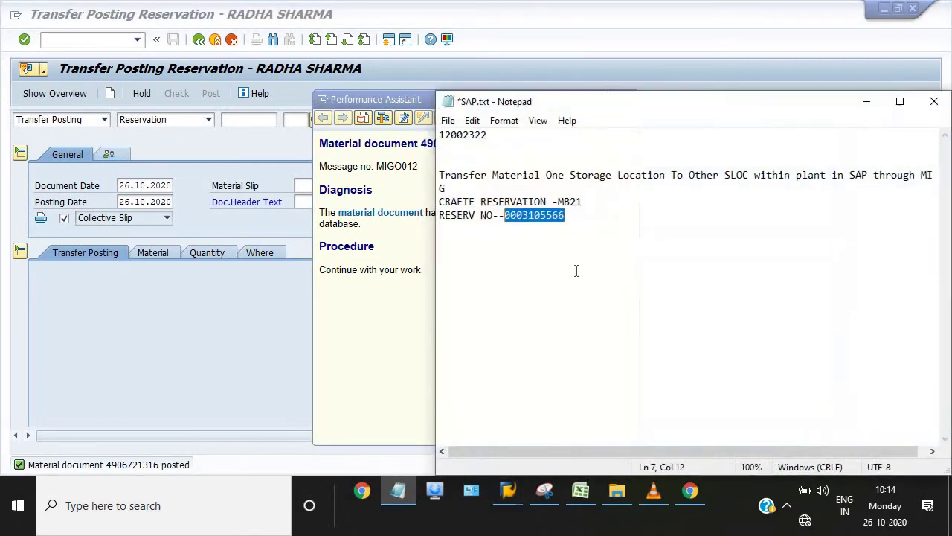
{"action": "left_click", "coordinate": [572, 216]}
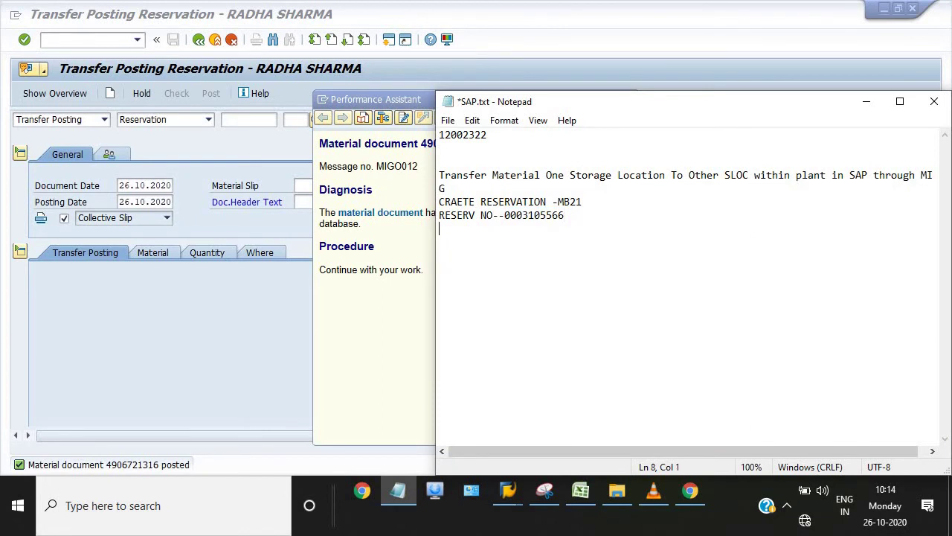
{"action": "type", "text": "II-TRANSFER POS"}
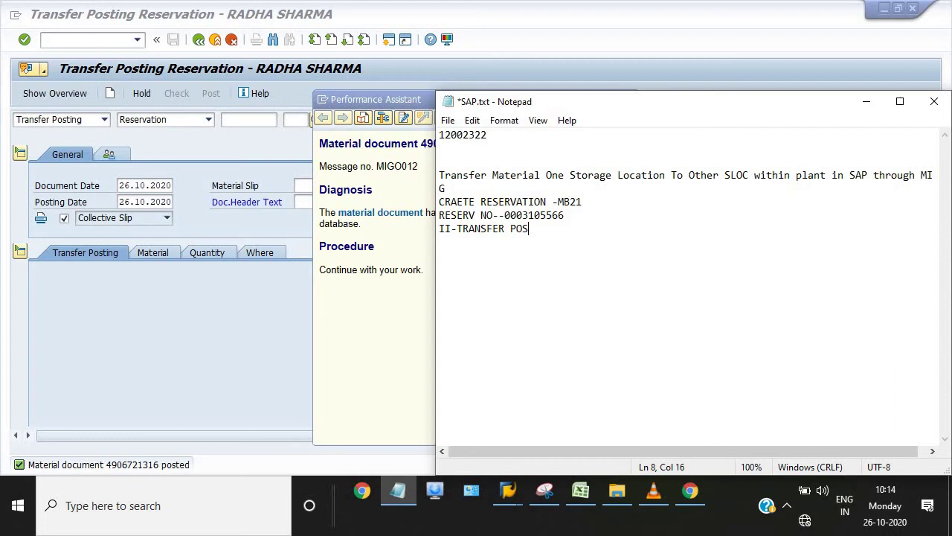
{"action": "type", "text": "TING AGAINST RE"}
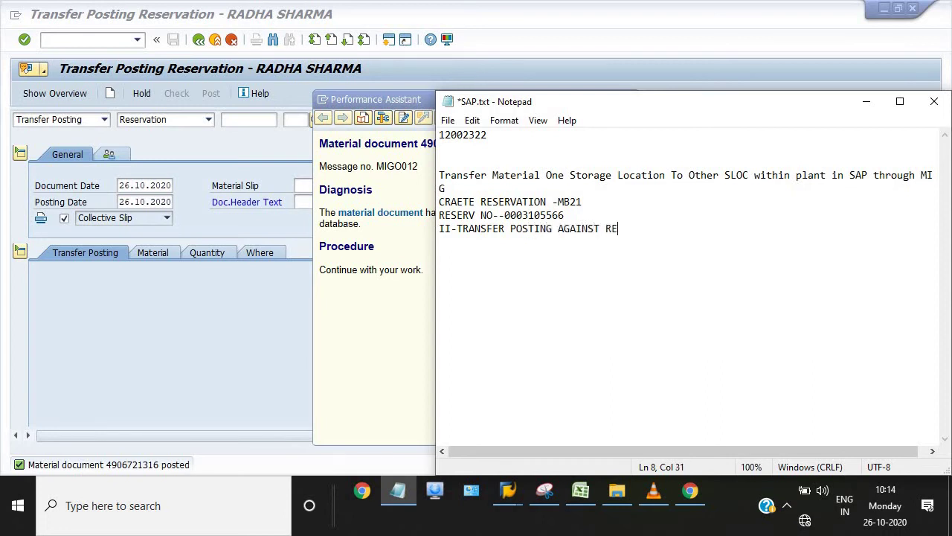
{"action": "type", "text": "SERVATION"}
{"action": "type", "text": "MIGO-"}
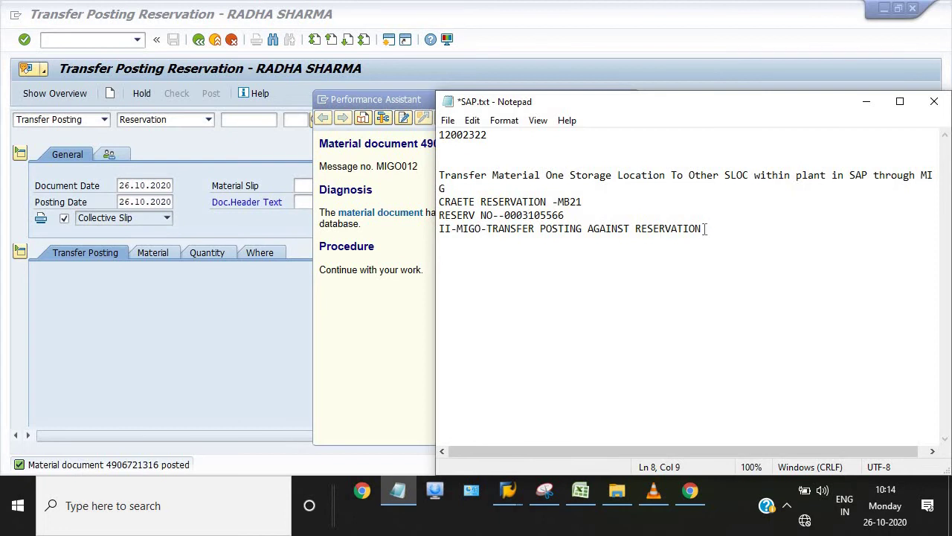
- Add a "MMDOC-" line with the copied material document number, start a "III-" line and minimize the note
{"action": "key", "text": "Return"}
{"action": "type", "text": "MMDOC-"}
{"action": "key", "text": "ctrl+v"}
{"action": "key", "text": "Return"}
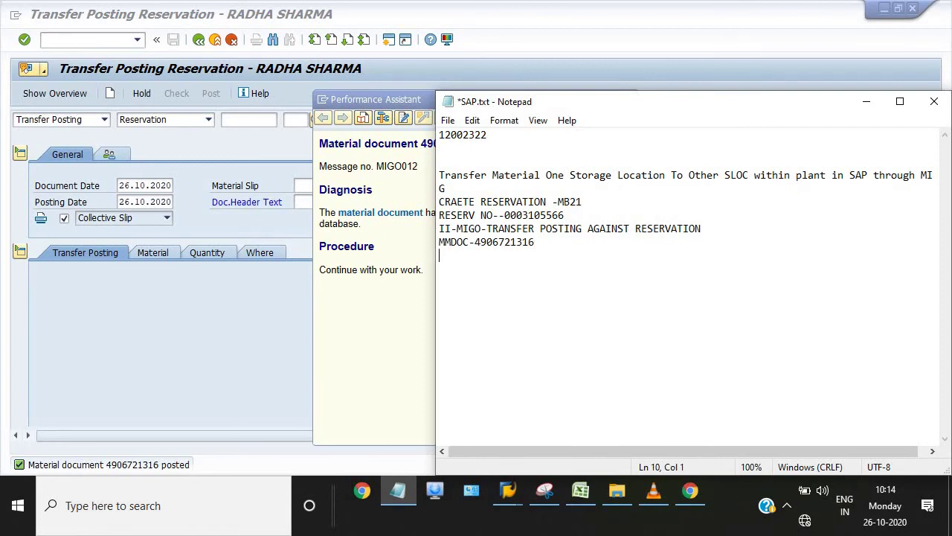
{"action": "type", "text": "III-"}
{"action": "left_click", "coordinate": [868, 102]}
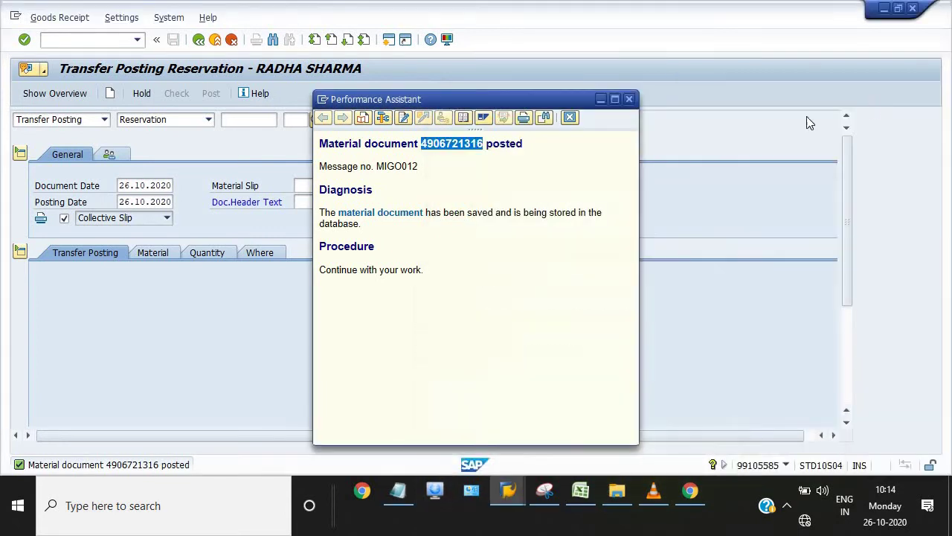
- Put away the posting message details, return to SAP Easy Access and start transaction MIGO again
{"action": "left_click", "coordinate": [600, 98]}
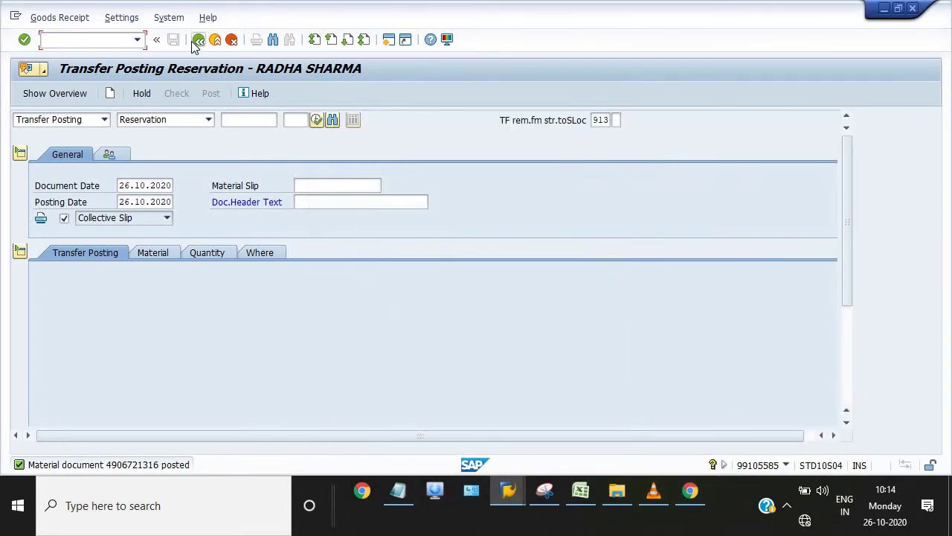
{"action": "left_click", "coordinate": [198, 39]}
{"action": "type", "text": "M"}
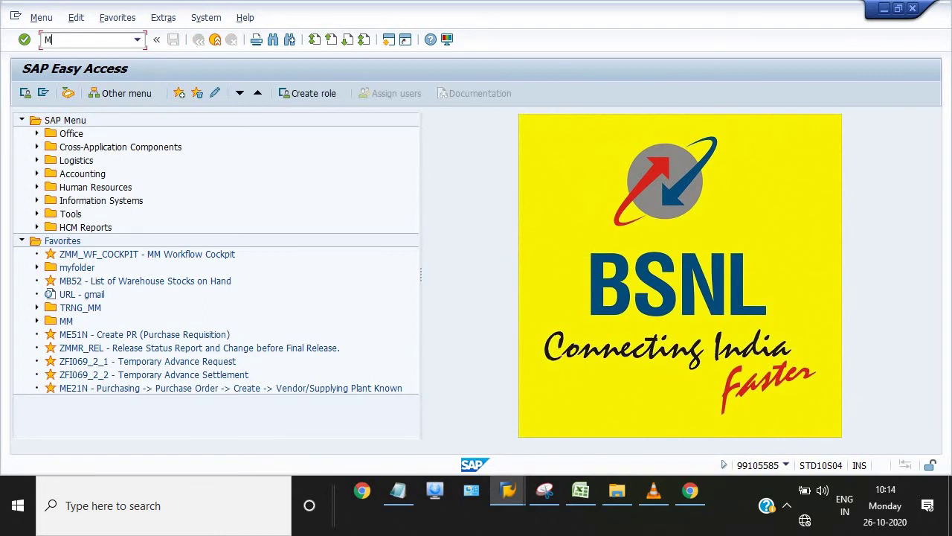
{"action": "type", "text": "IGP"}
{"action": "key", "text": "BackSpace"}
{"action": "type", "text": "O"}
{"action": "key", "text": "Return"}
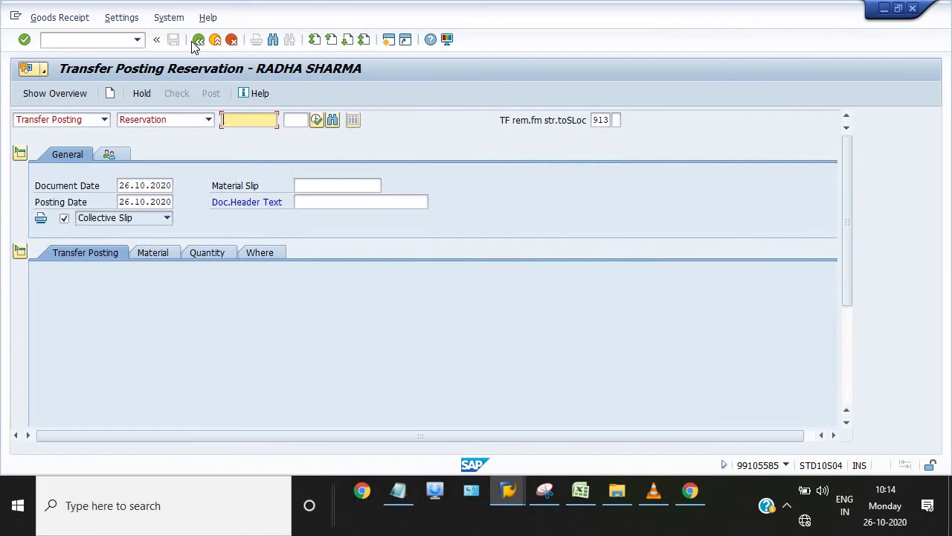
- Set MIGO to Place in Storage against a Material Document and load the posted transfer's document for 2020
{"action": "left_click", "coordinate": [44, 120]}
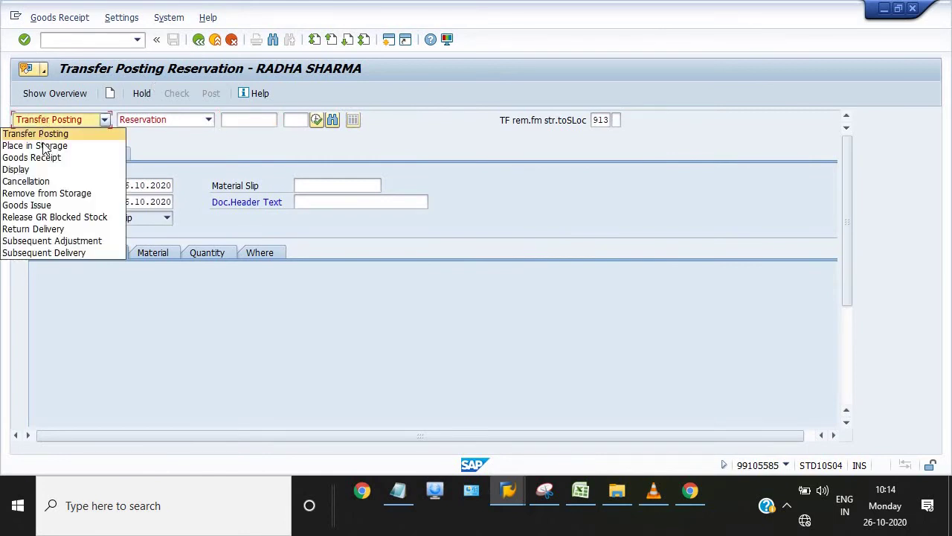
{"action": "left_click", "coordinate": [44, 146]}
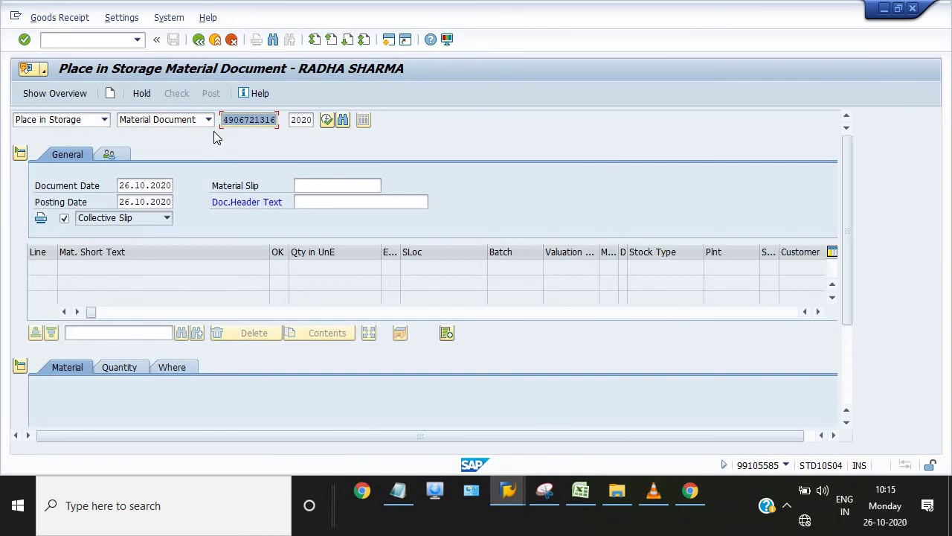
{"action": "key", "text": "Return"}
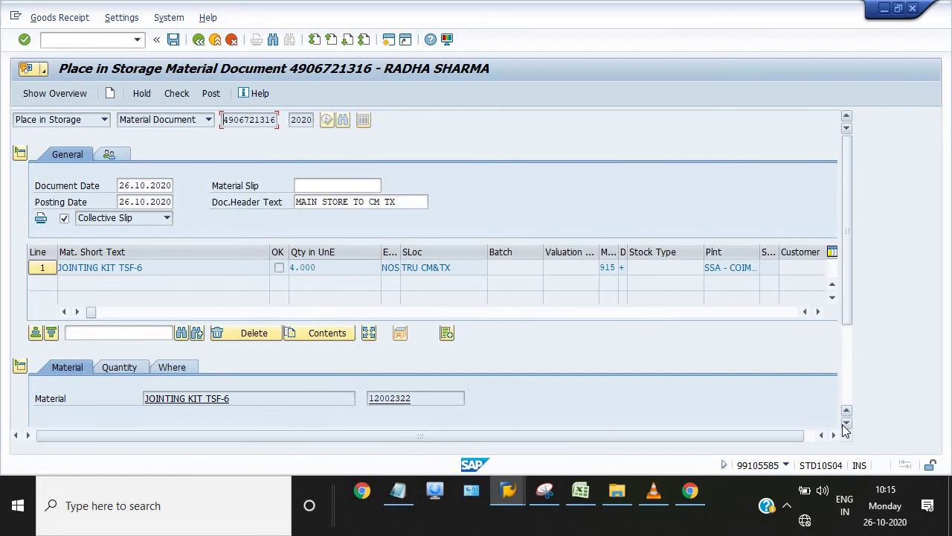
- Mark the JOINTING KIT TSF-6 item as OK and enter the item text "MAIN STORE TO CM TX" in its Where details
{"action": "scroll", "coordinate": [844, 430], "scroll_direction": "down", "scroll_amount": 3}
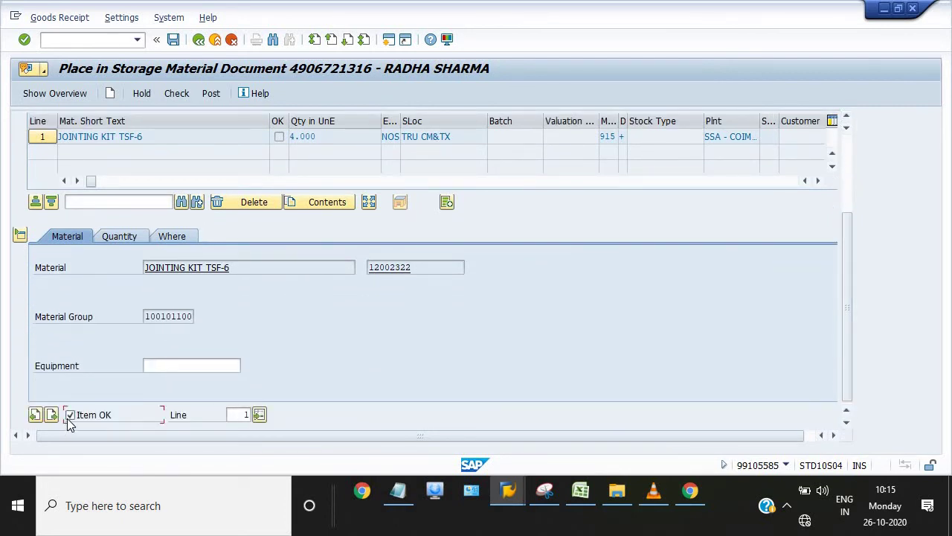
{"action": "left_click", "coordinate": [108, 235]}
{"action": "left_click", "coordinate": [166, 232]}
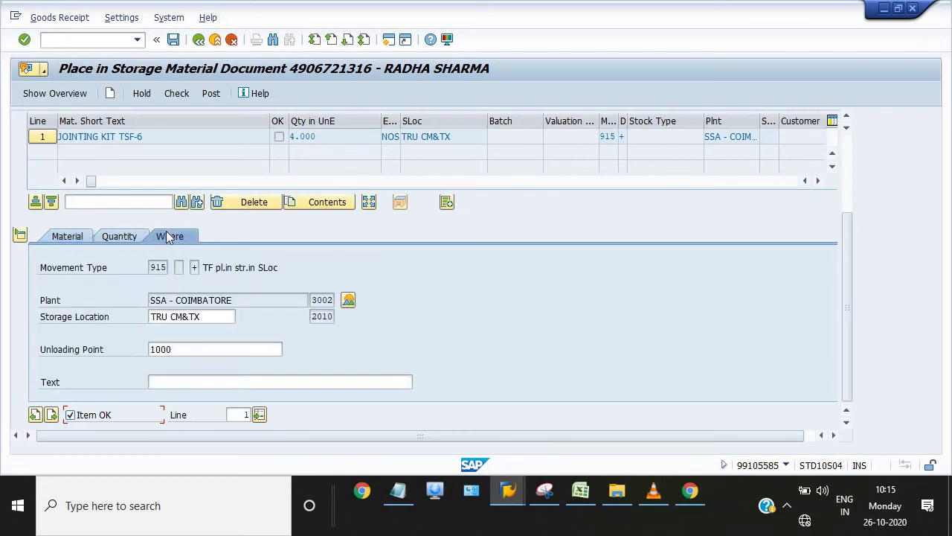
{"action": "left_click", "coordinate": [170, 381]}
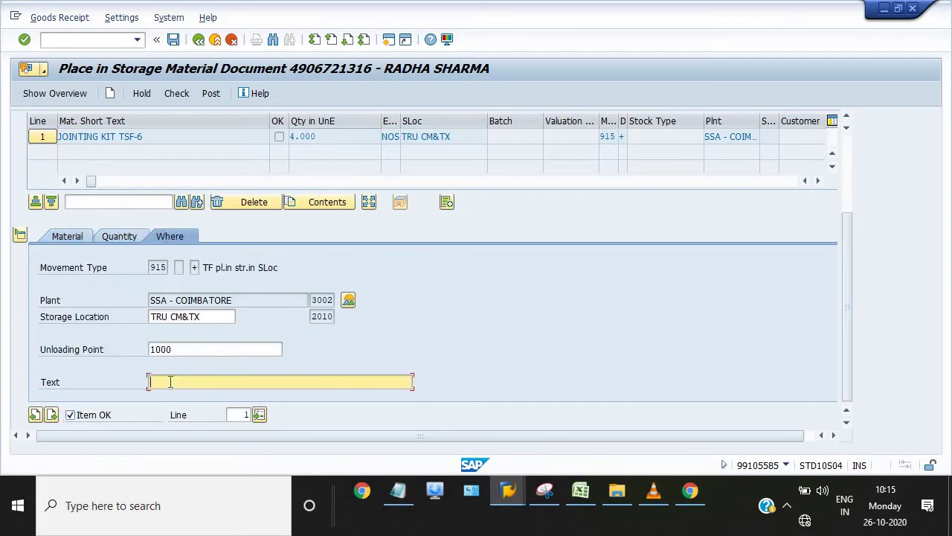
{"action": "type", "text": "MAIN STORE TO CM TX"}
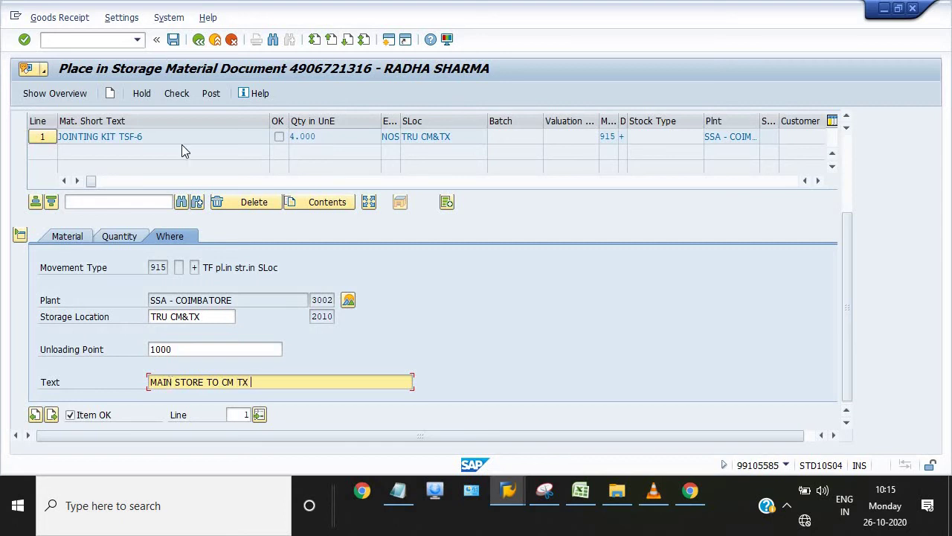
- Check the place-in-storage document and post it
{"action": "left_click", "coordinate": [849, 156]}
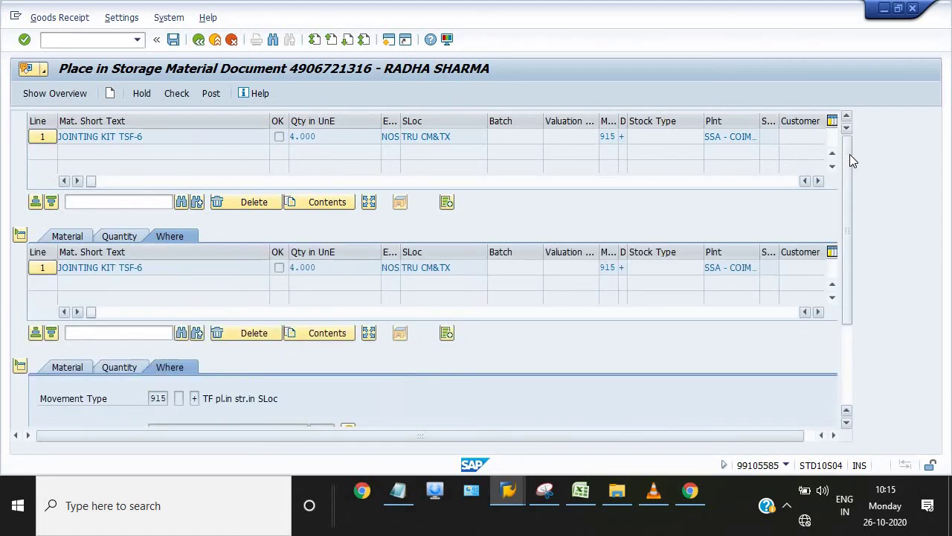
{"action": "left_click", "coordinate": [185, 93]}
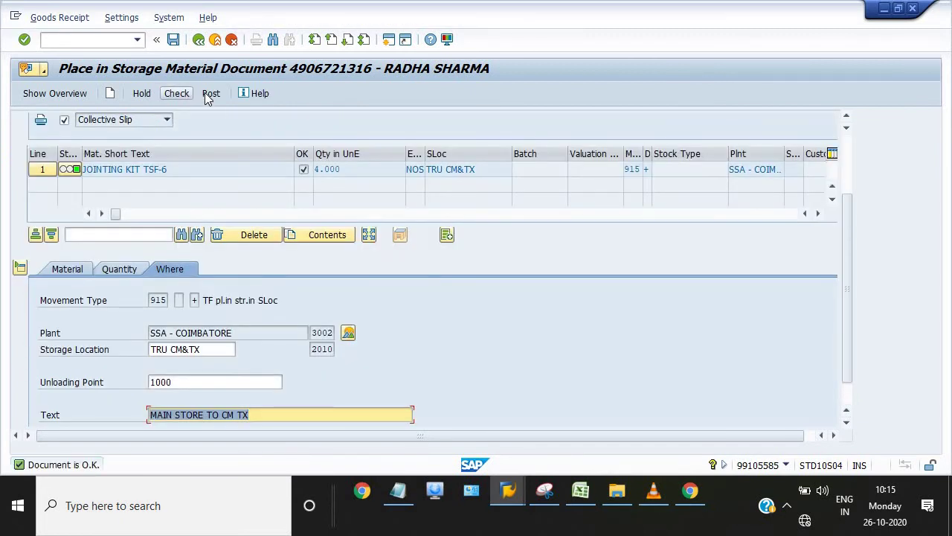
{"action": "left_click", "coordinate": [207, 94]}
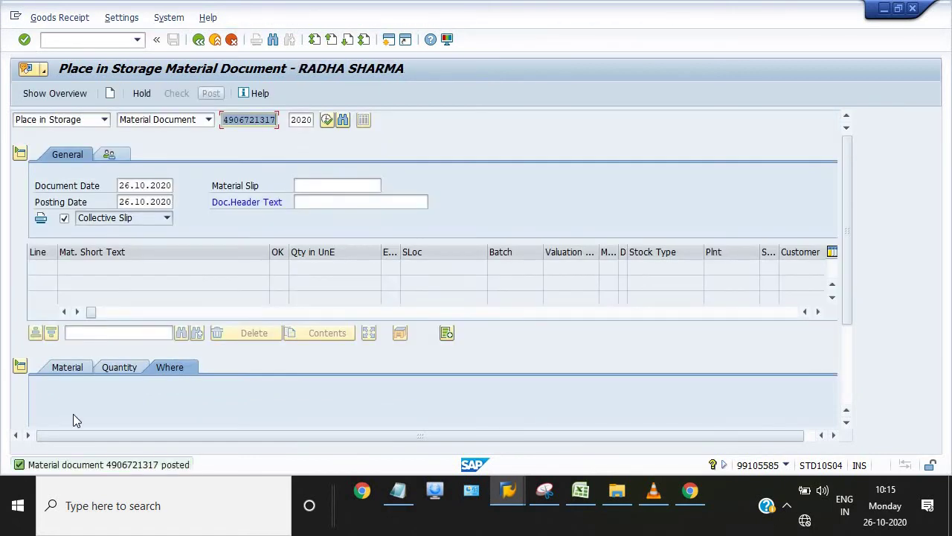
- Copy the newly posted material document number from the posting message details and minimize the details window
{"action": "double_click", "coordinate": [125, 465]}
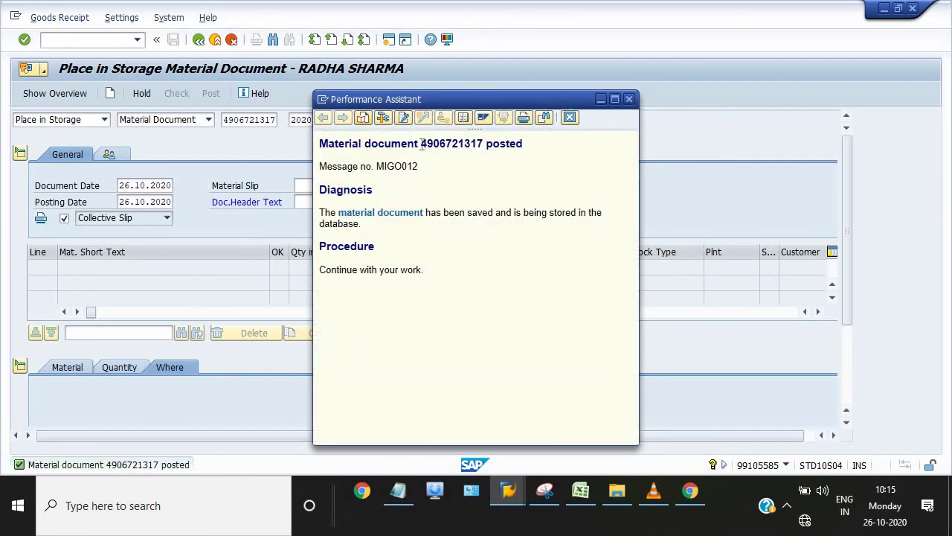
{"action": "left_click_drag", "start_coordinate": [421, 143], "coordinate": [485, 149]}
{"action": "key", "text": "ctrl+c"}
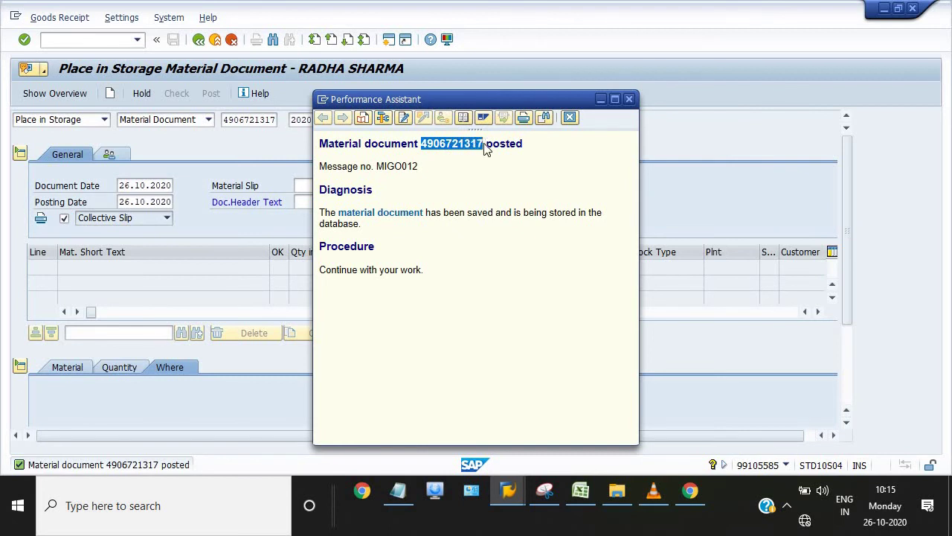
{"action": "left_click", "coordinate": [599, 99]}
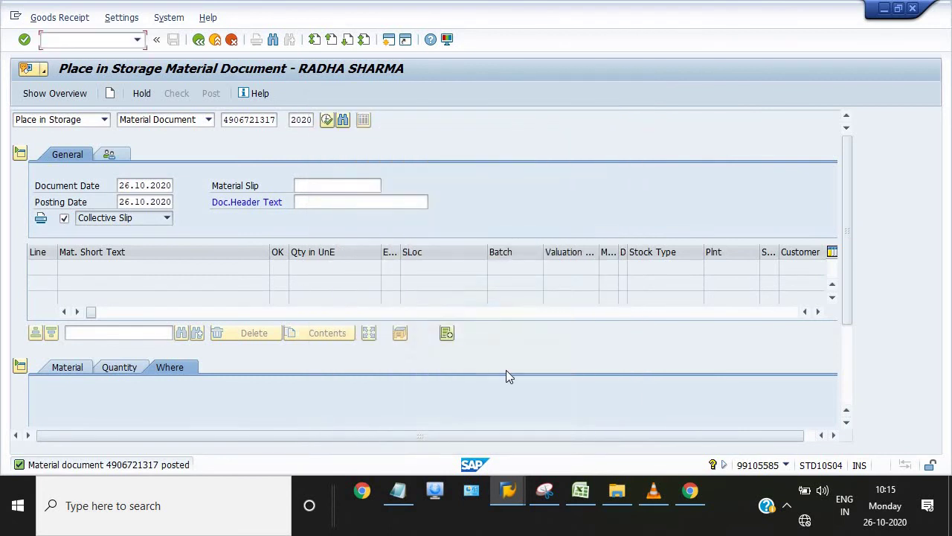
- In the Notepad note, complete the "III-" line with "PLACE IN STORAGE AGAINST MM DOC"
{"action": "left_click", "coordinate": [401, 490]}
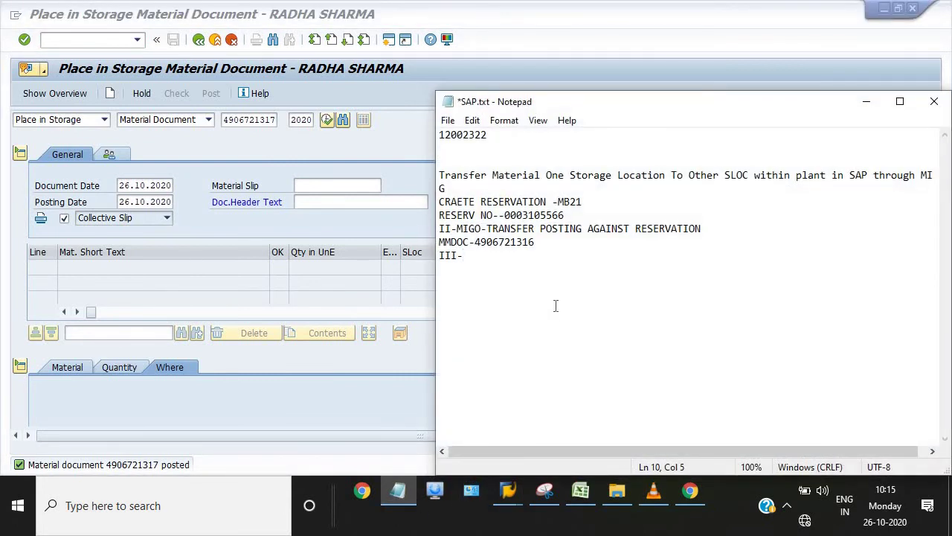
{"action": "type", "text": "PLACE T"}
{"action": "key", "text": "BackSpace"}
{"action": "type", "text": "IN STORAGE"}
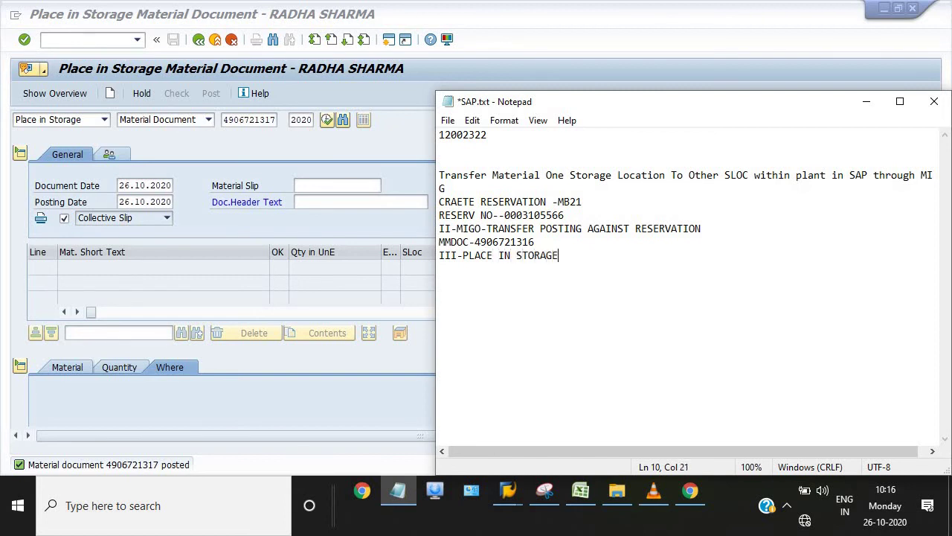
{"action": "type", "text": " AGAINST MM DOC"}
{"action": "key", "text": "Return"}
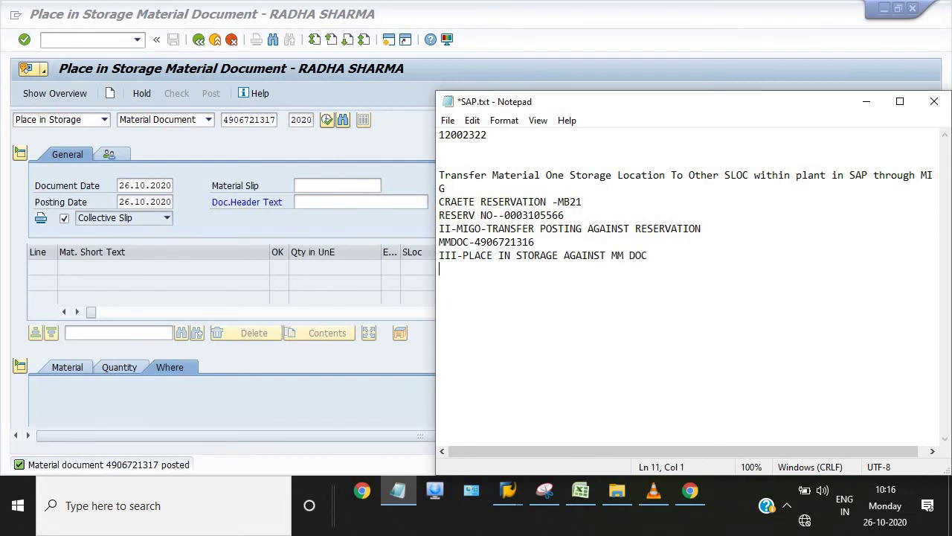
- Add a "MM DOC NO-" line with the copied document number and a line "IV-CHK IN MB52 AND MB51" to the note
{"action": "type", "text": "MM DOC NO-"}
{"action": "key", "text": "ctrl+v"}
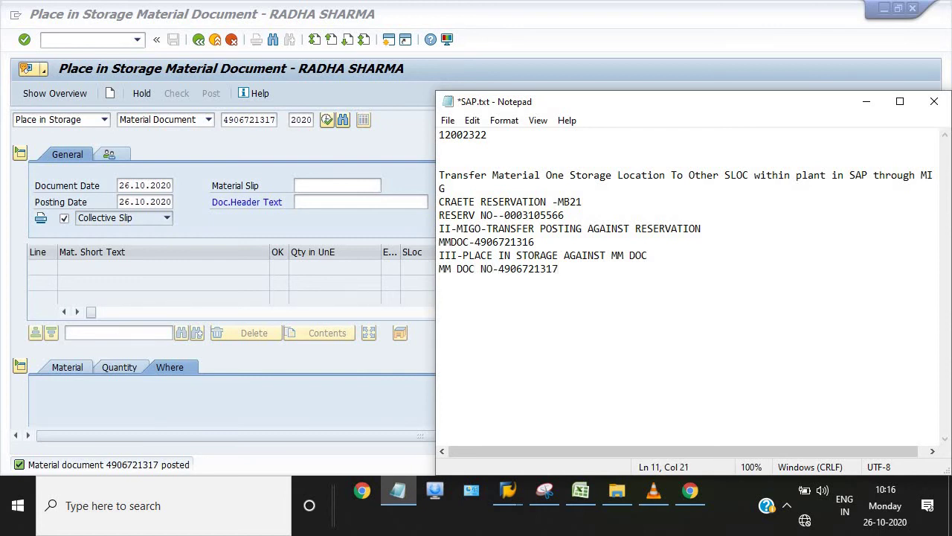
{"action": "type", "text": "IV-CHK IN MB52 AND MB51"}
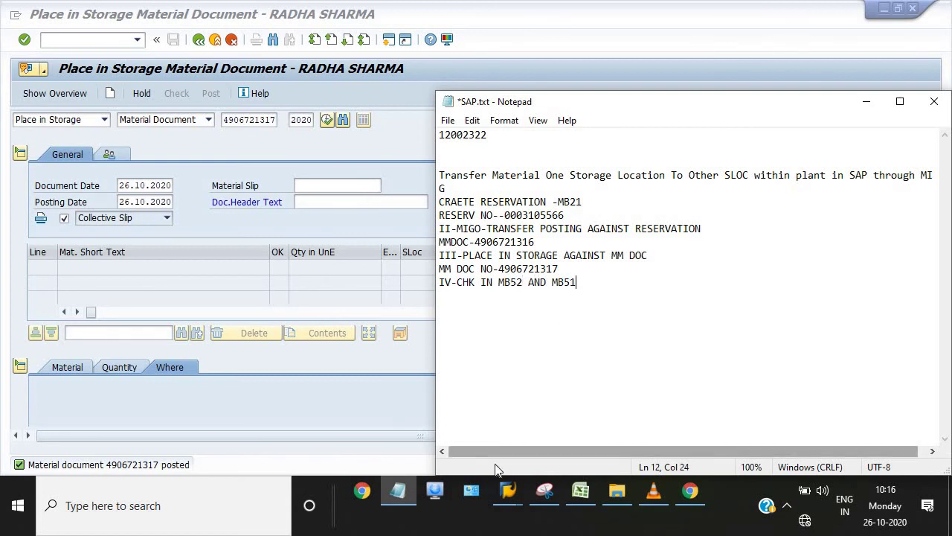
- Switch back to the SAP window, leave MIGO for SAP Easy Access and start transaction MB52
{"action": "mouse_move", "coordinate": [508, 489]}
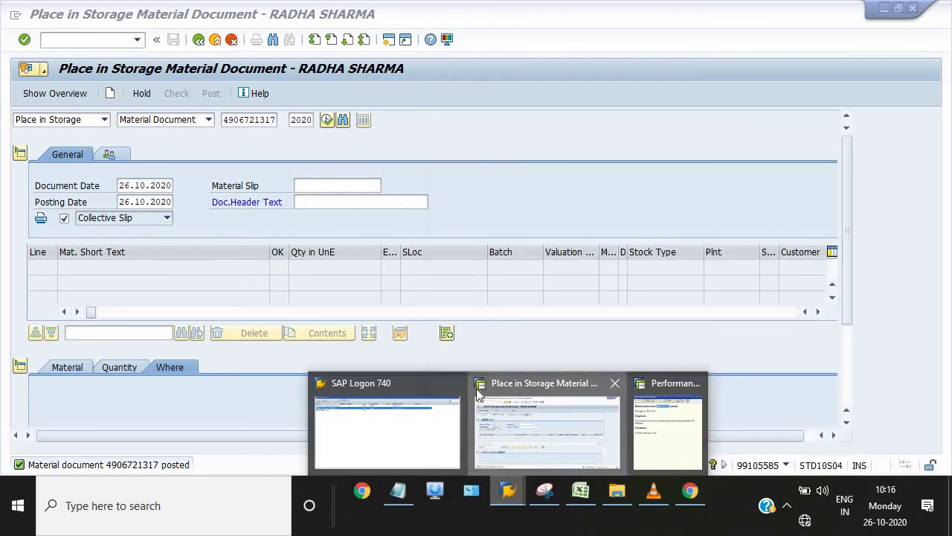
{"action": "left_click", "coordinate": [526, 450]}
{"action": "left_click", "coordinate": [204, 41]}
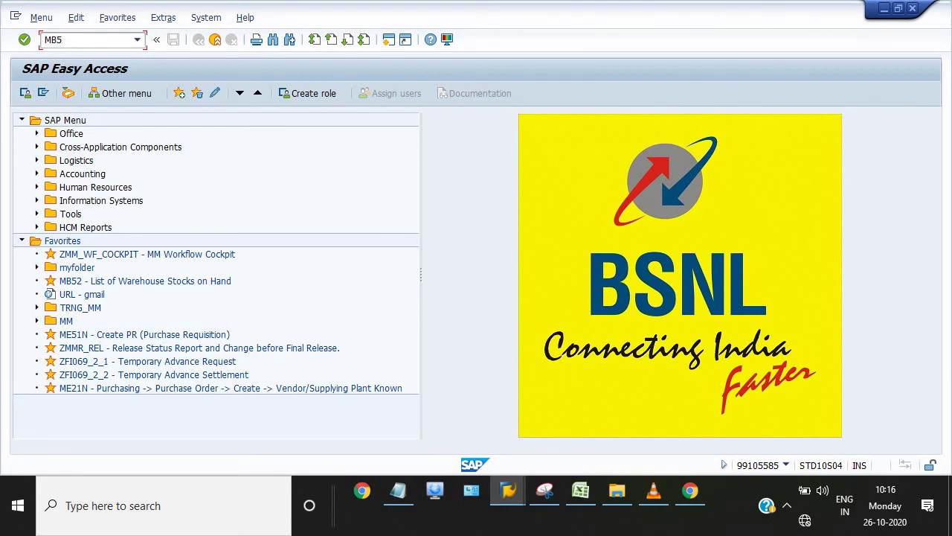
{"action": "key", "text": "Return"}
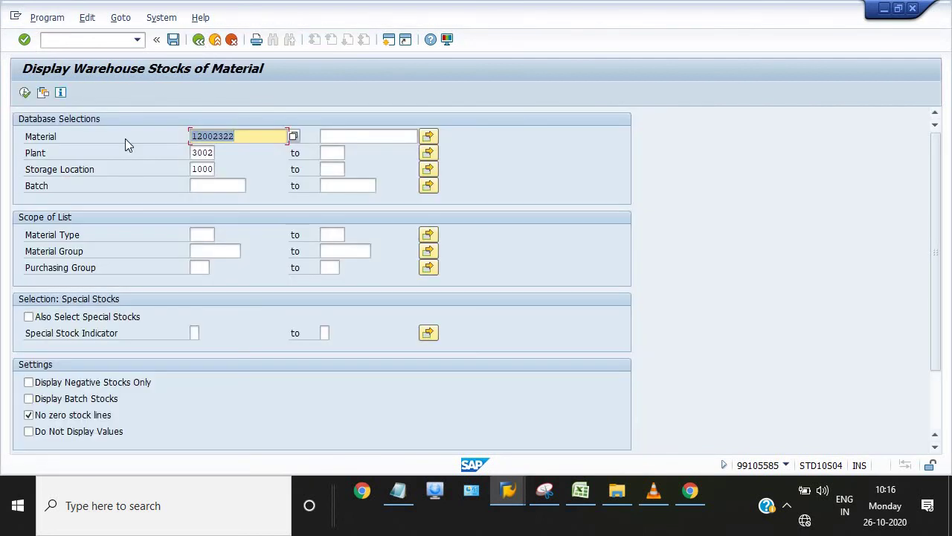
- Set the storage location to 2010 and list the warehouse stock of material 12002322 in plant 3002
{"action": "left_click", "coordinate": [215, 169]}
{"action": "key", "text": "BackSpace"}
{"action": "key", "text": "BackSpace"}
{"action": "key", "text": "BackSpace"}
{"action": "key", "text": "BackSpace"}
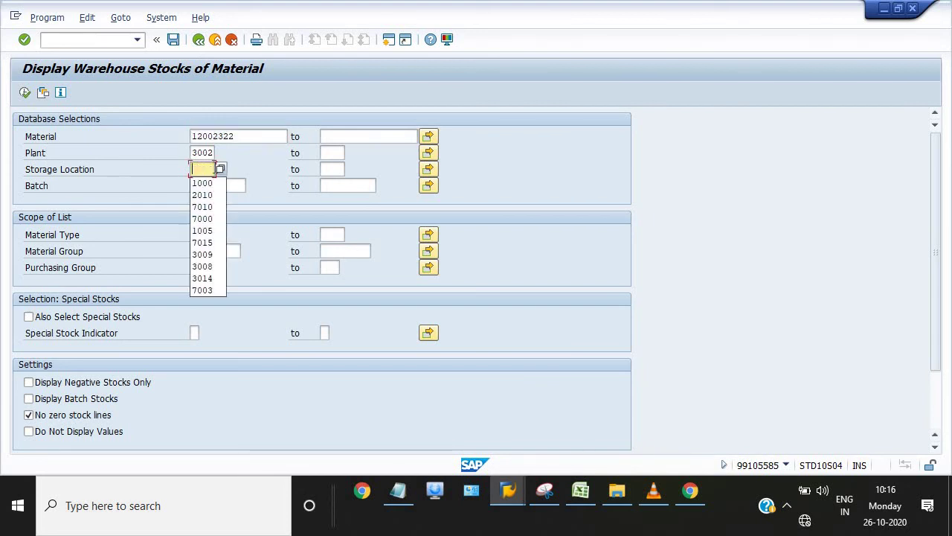
{"action": "type", "text": "2010"}
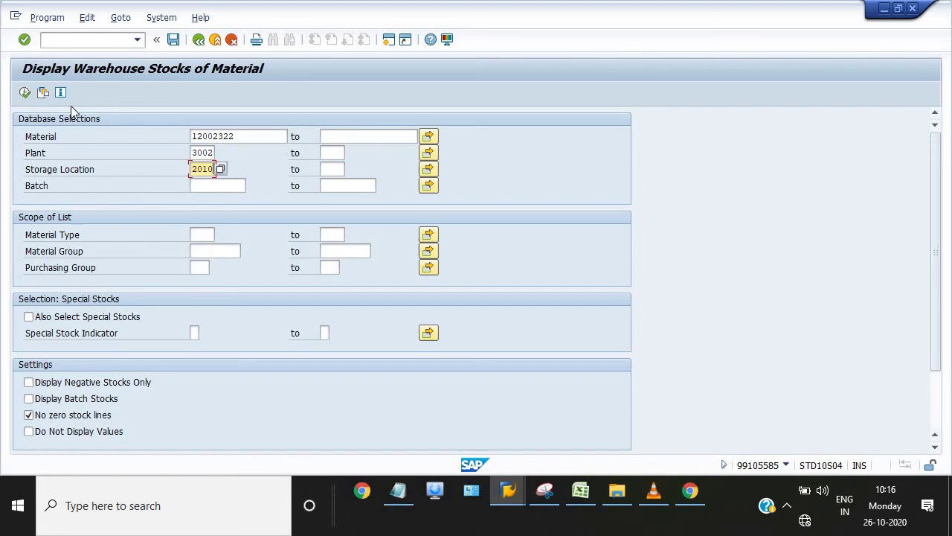
{"action": "left_click", "coordinate": [23, 92]}
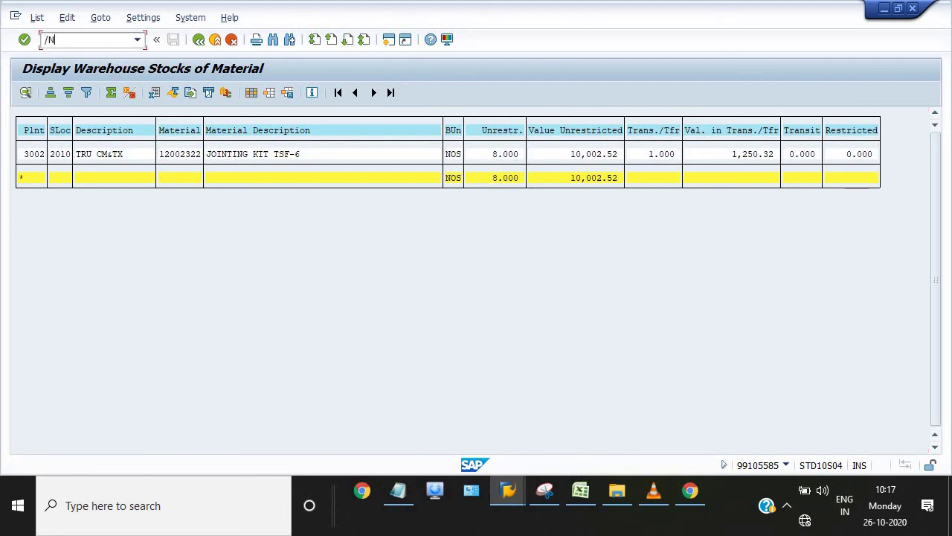
- Start transaction MB51, clear the movement type and list the documents of material 12002322 for plant 3002, storage location 2010
{"action": "type", "text": "51"}
{"action": "key", "text": "Return"}
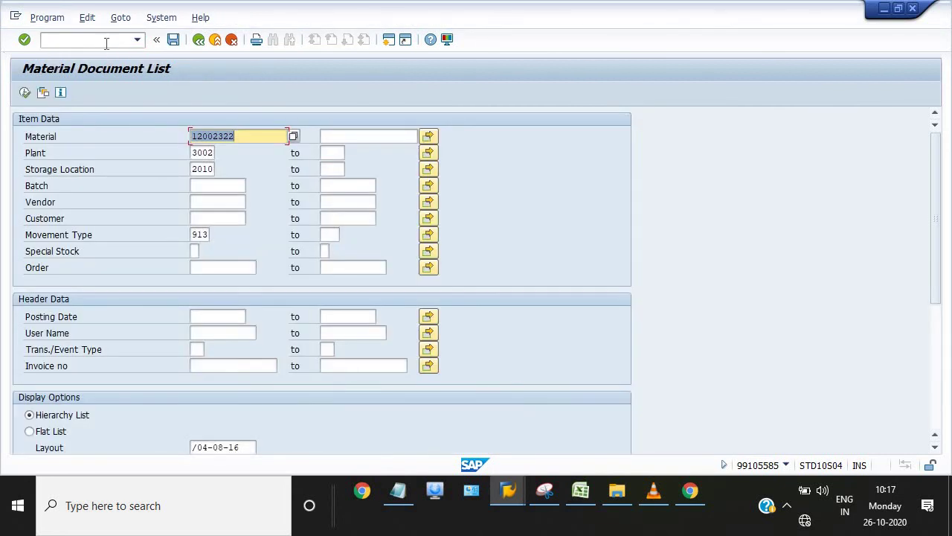
{"action": "left_click", "coordinate": [210, 235]}
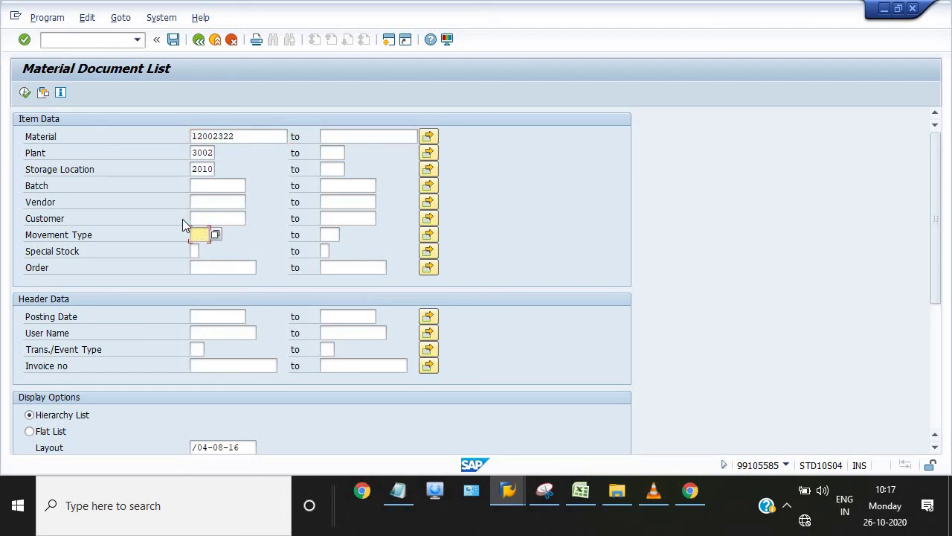
{"action": "left_click", "coordinate": [24, 93]}
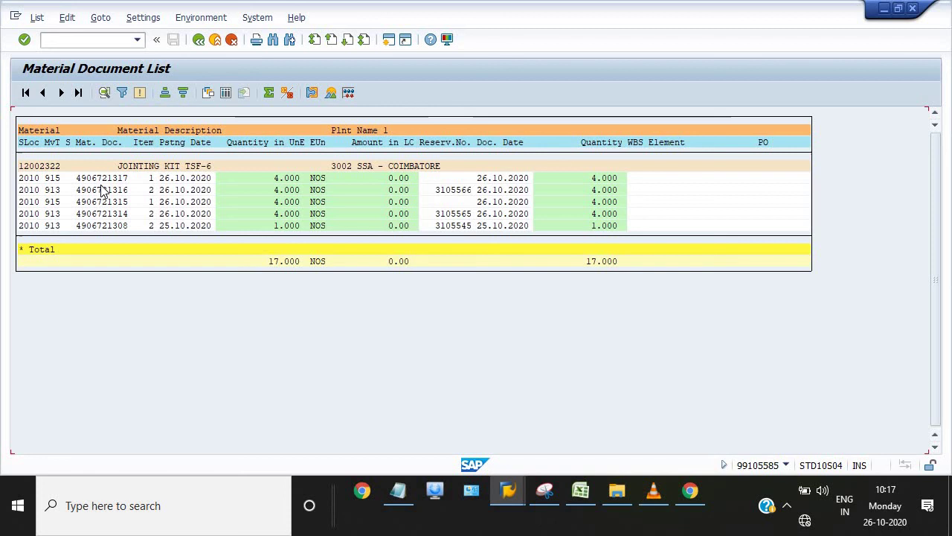
- Examine the latest 913 transfer's document info and accounting documents, inspect the latest 915 place-in-storage document, and return to the list
{"action": "double_click", "coordinate": [104, 191]}
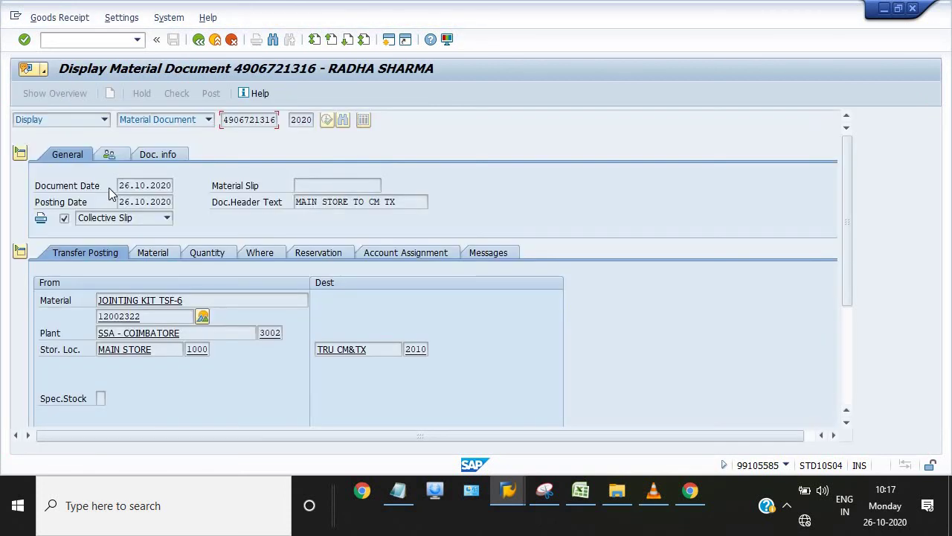
{"action": "left_click", "coordinate": [153, 156]}
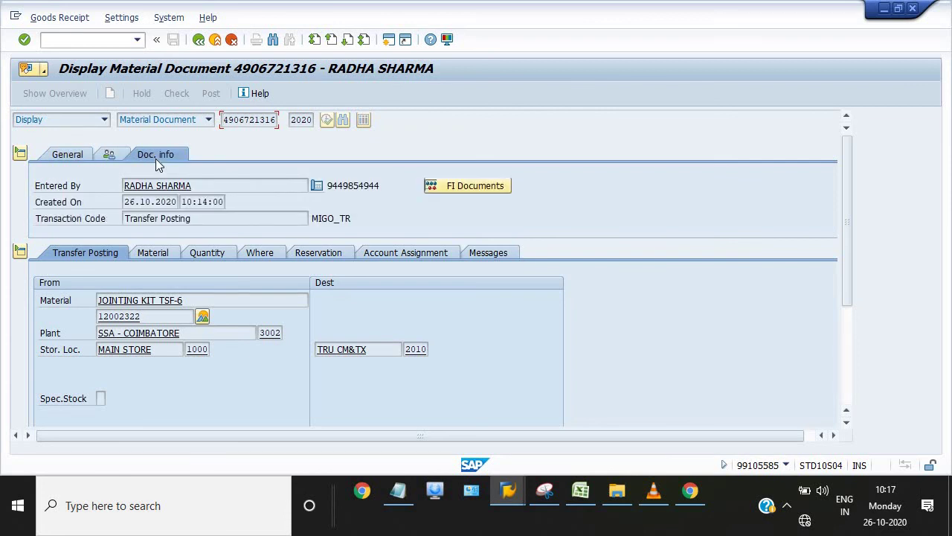
{"action": "left_click", "coordinate": [468, 188]}
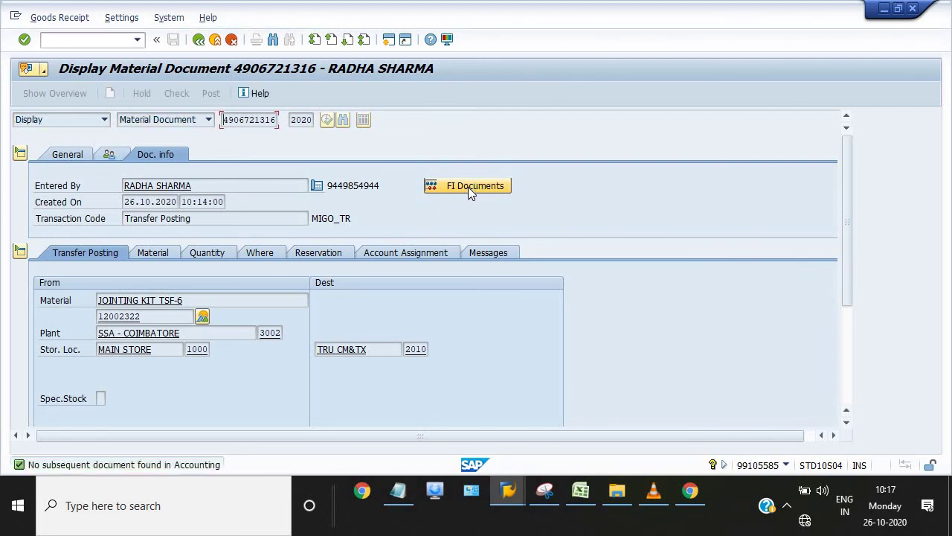
{"action": "left_click", "coordinate": [199, 40]}
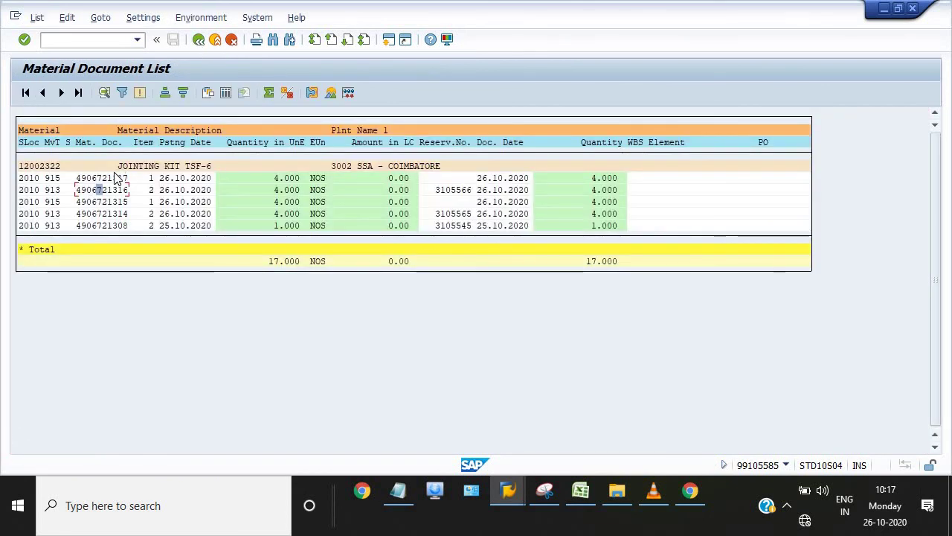
{"action": "double_click", "coordinate": [110, 178]}
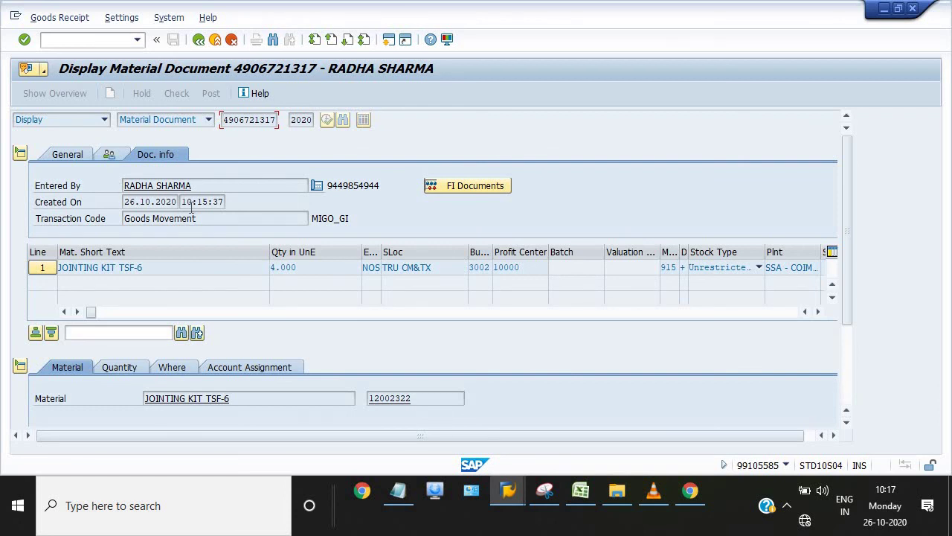
{"action": "left_click", "coordinate": [199, 40]}
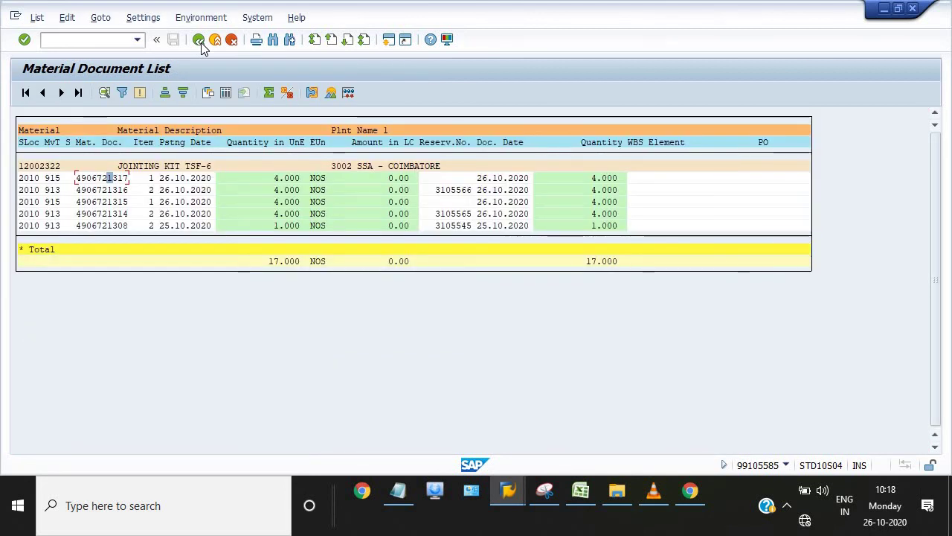